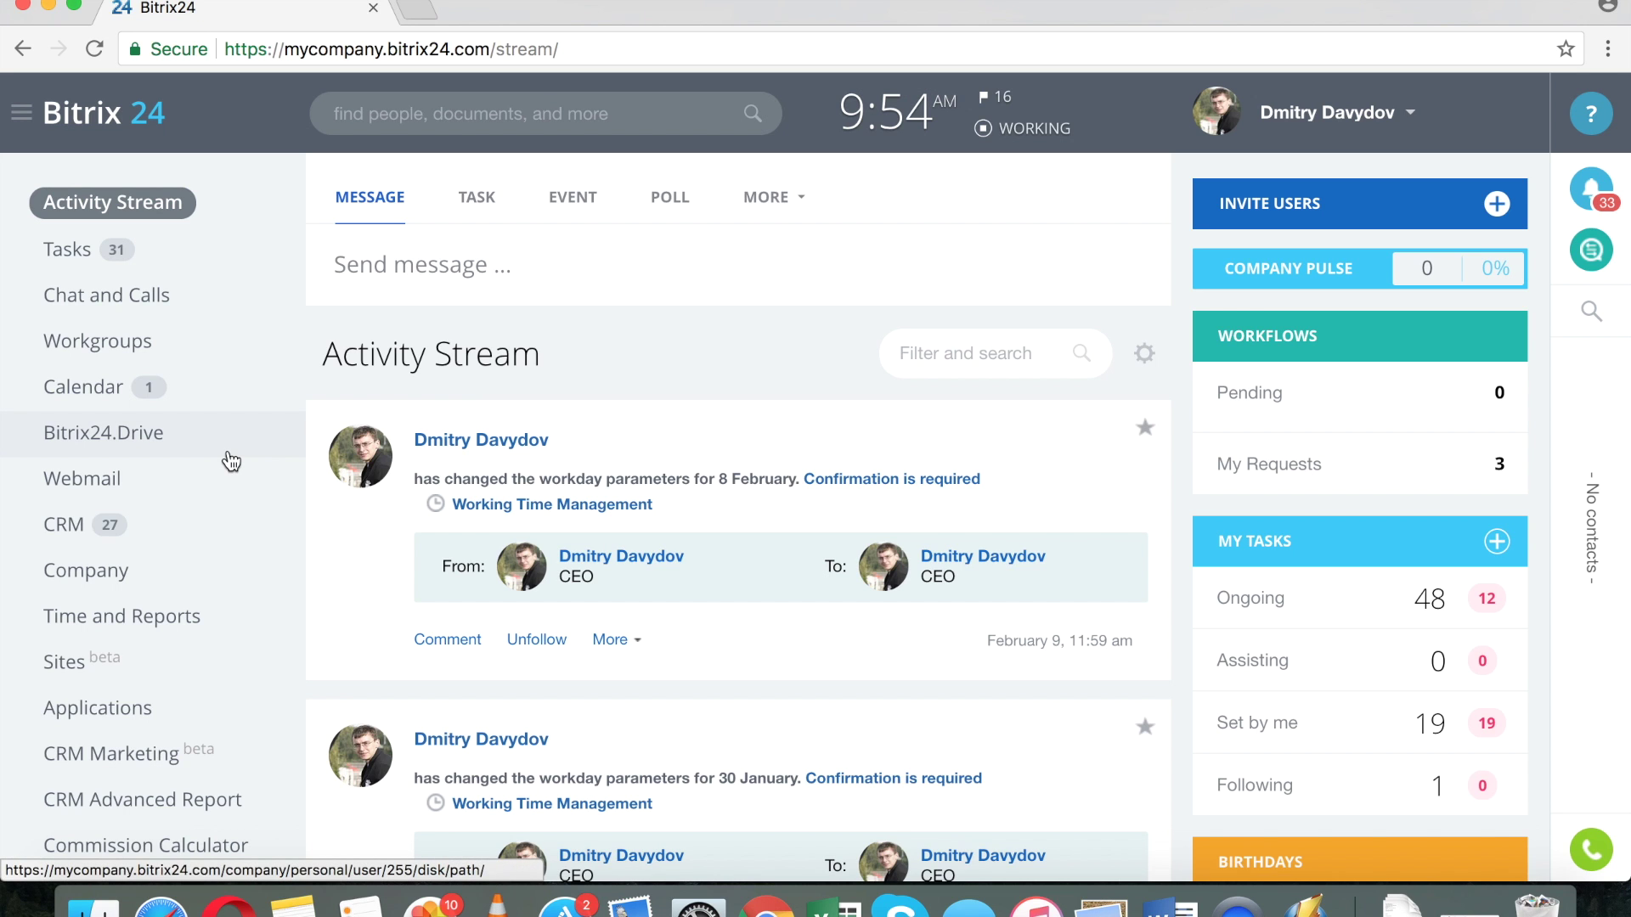
- Open the Applications Marketplace from the Activity Stream's left menu
click(124, 719)
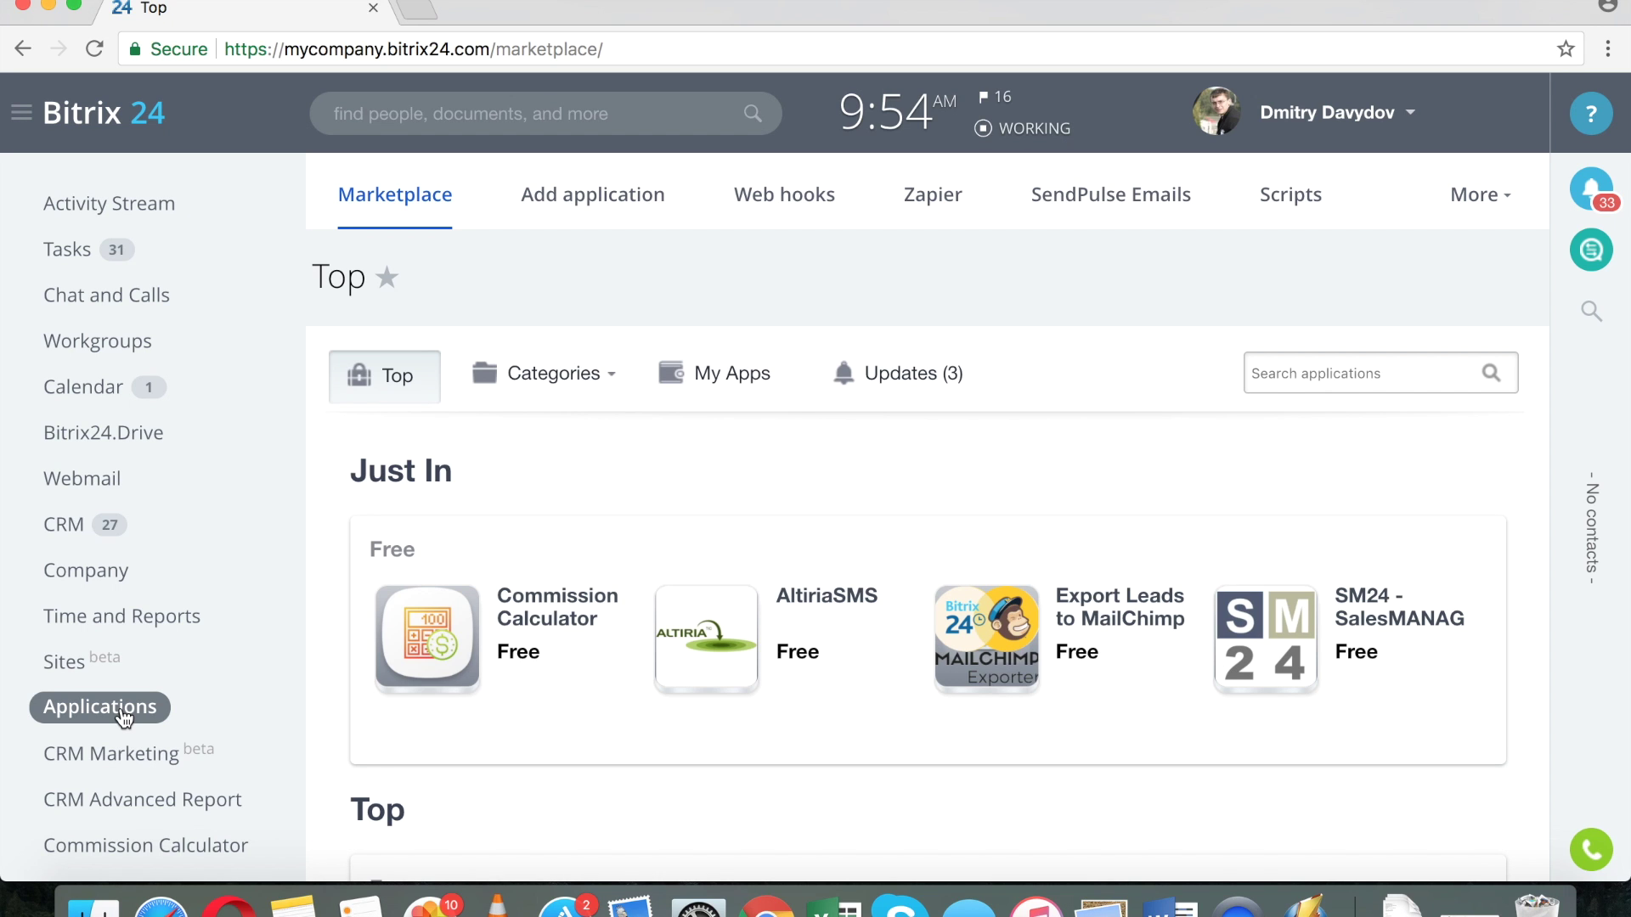
- Install the free Commission Calculator app after agreeing to its Privacy Policy and permissions
click(577, 623)
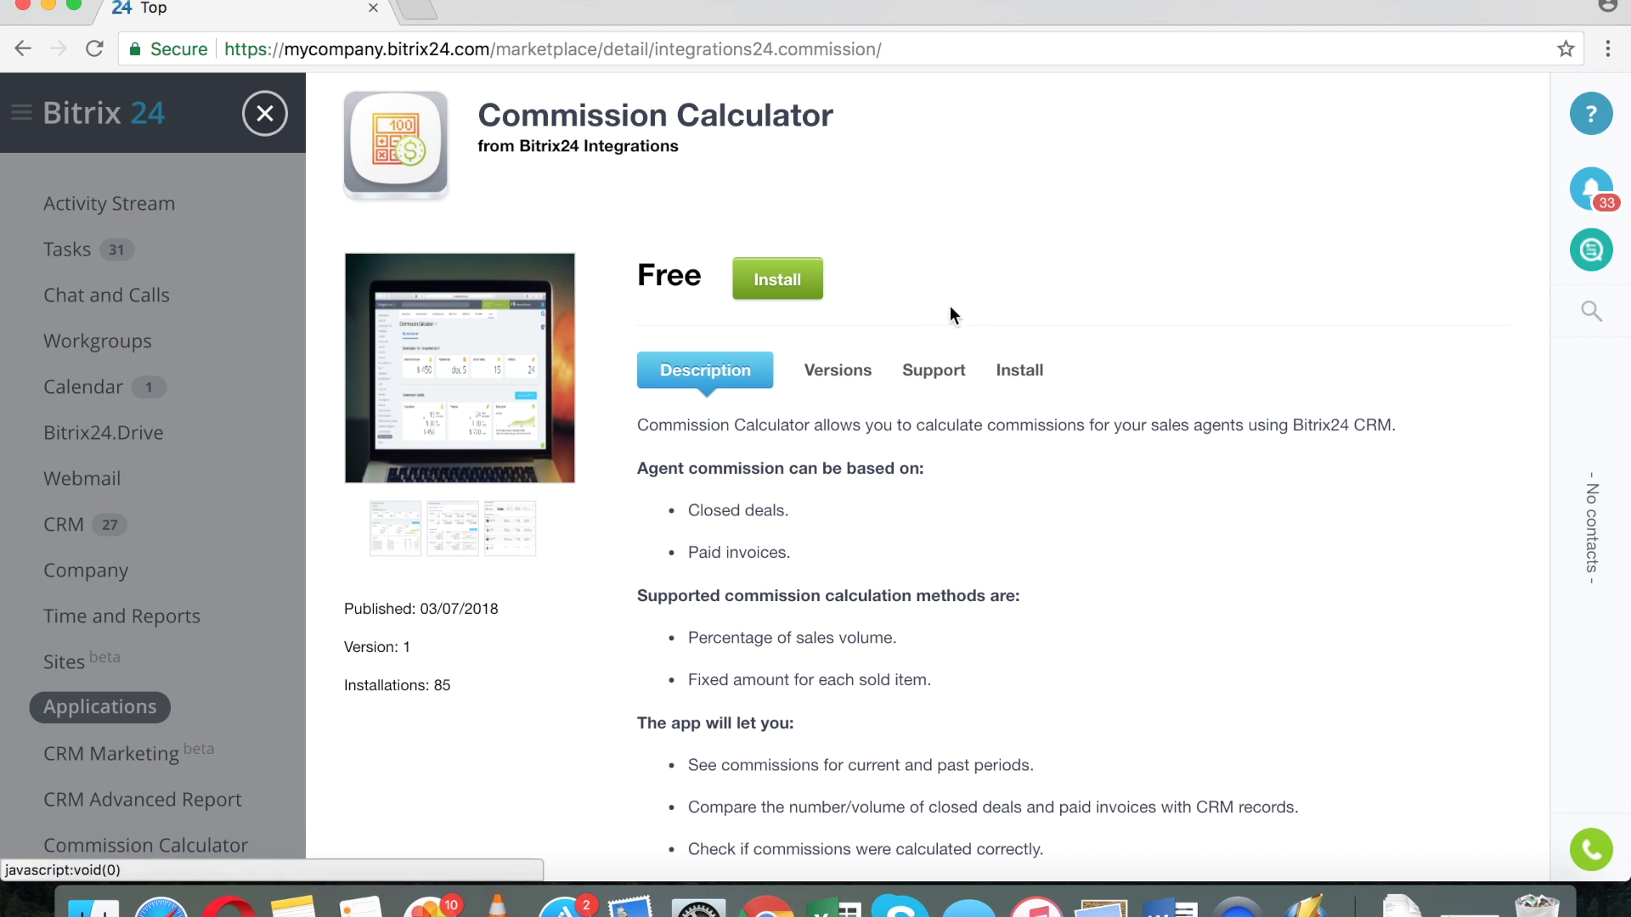
click(778, 283)
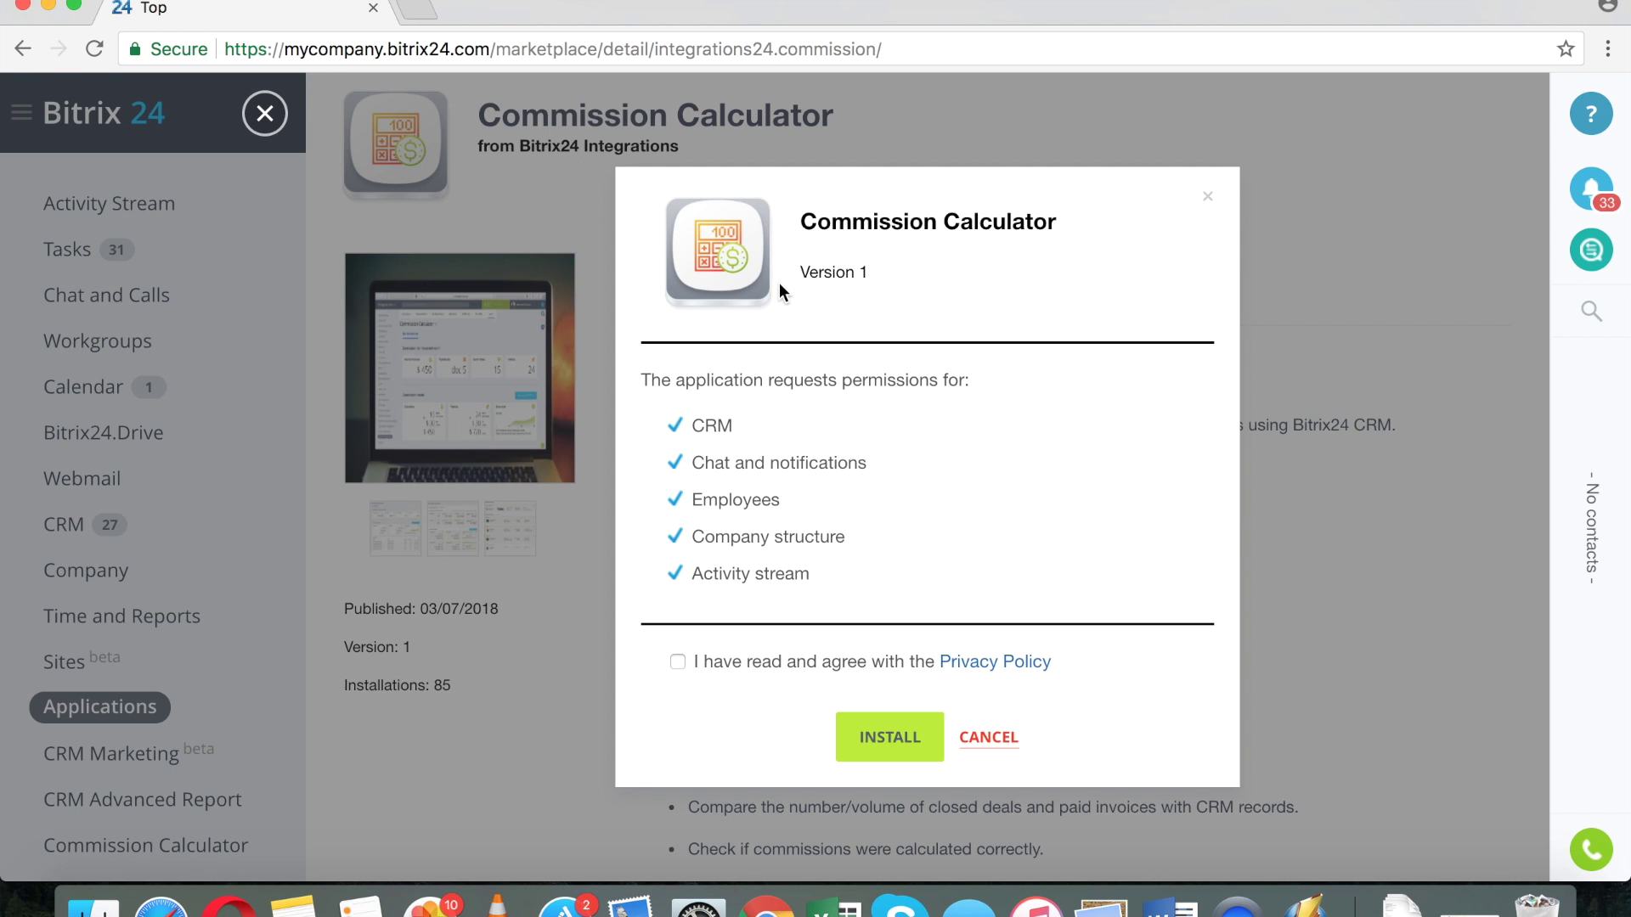
click(810, 662)
click(890, 744)
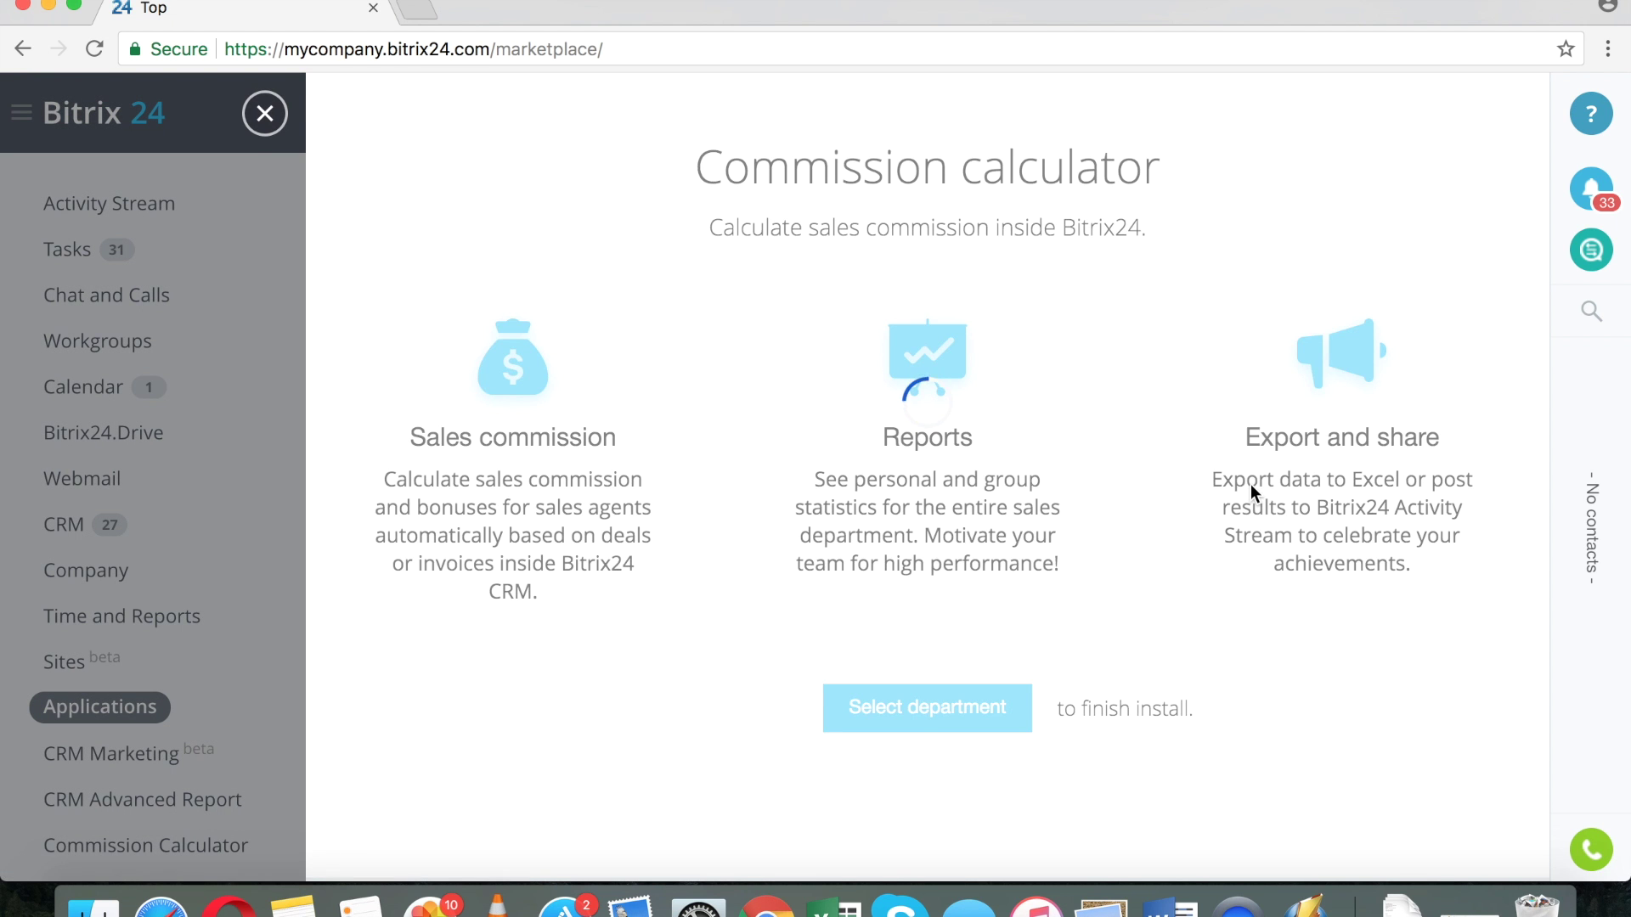
- Finish the installation by assigning Commission Calculator to the top-level Bitrix24 department
click(948, 718)
click(936, 713)
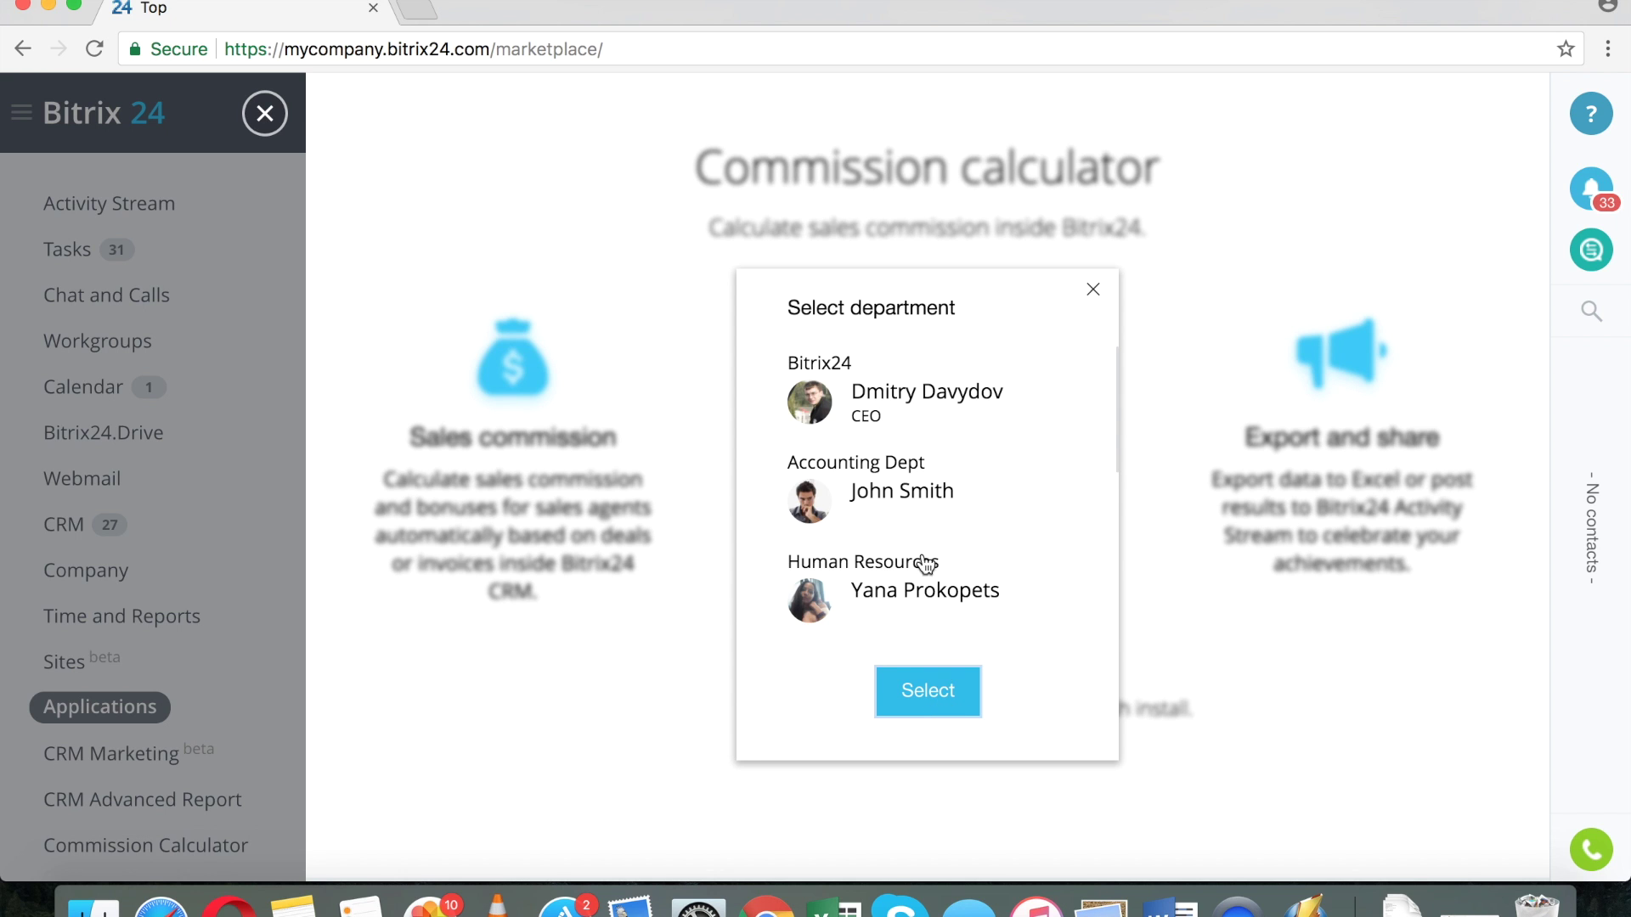
click(892, 396)
click(933, 701)
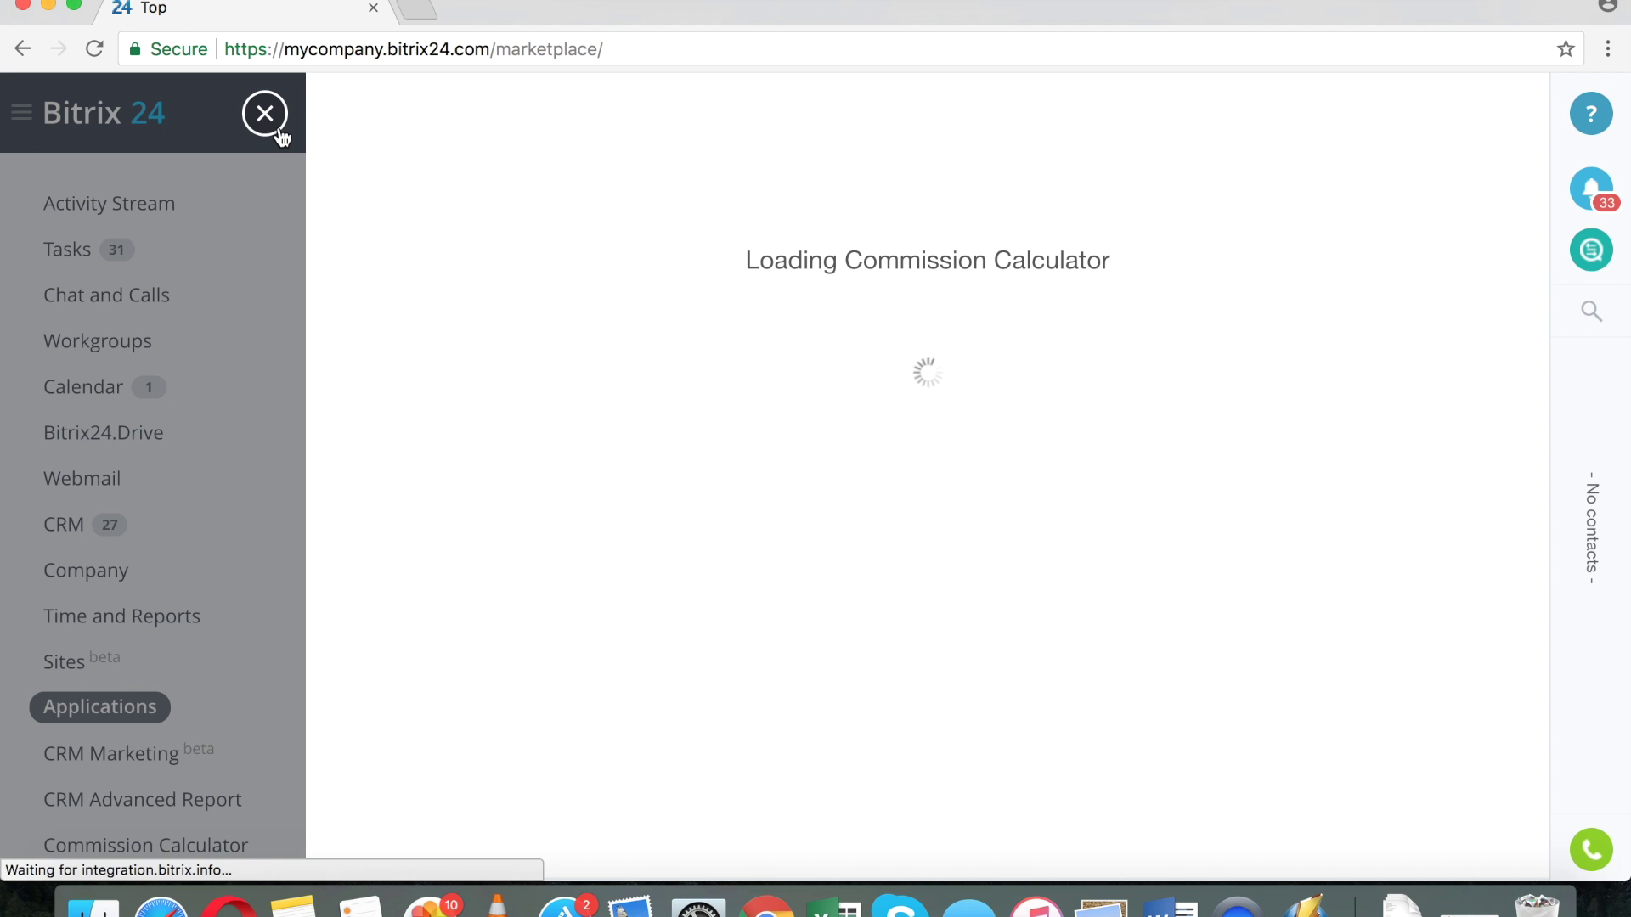
- Launch Commission Calculator from the Marketplace's More menu and show its Preferences tab
click(269, 119)
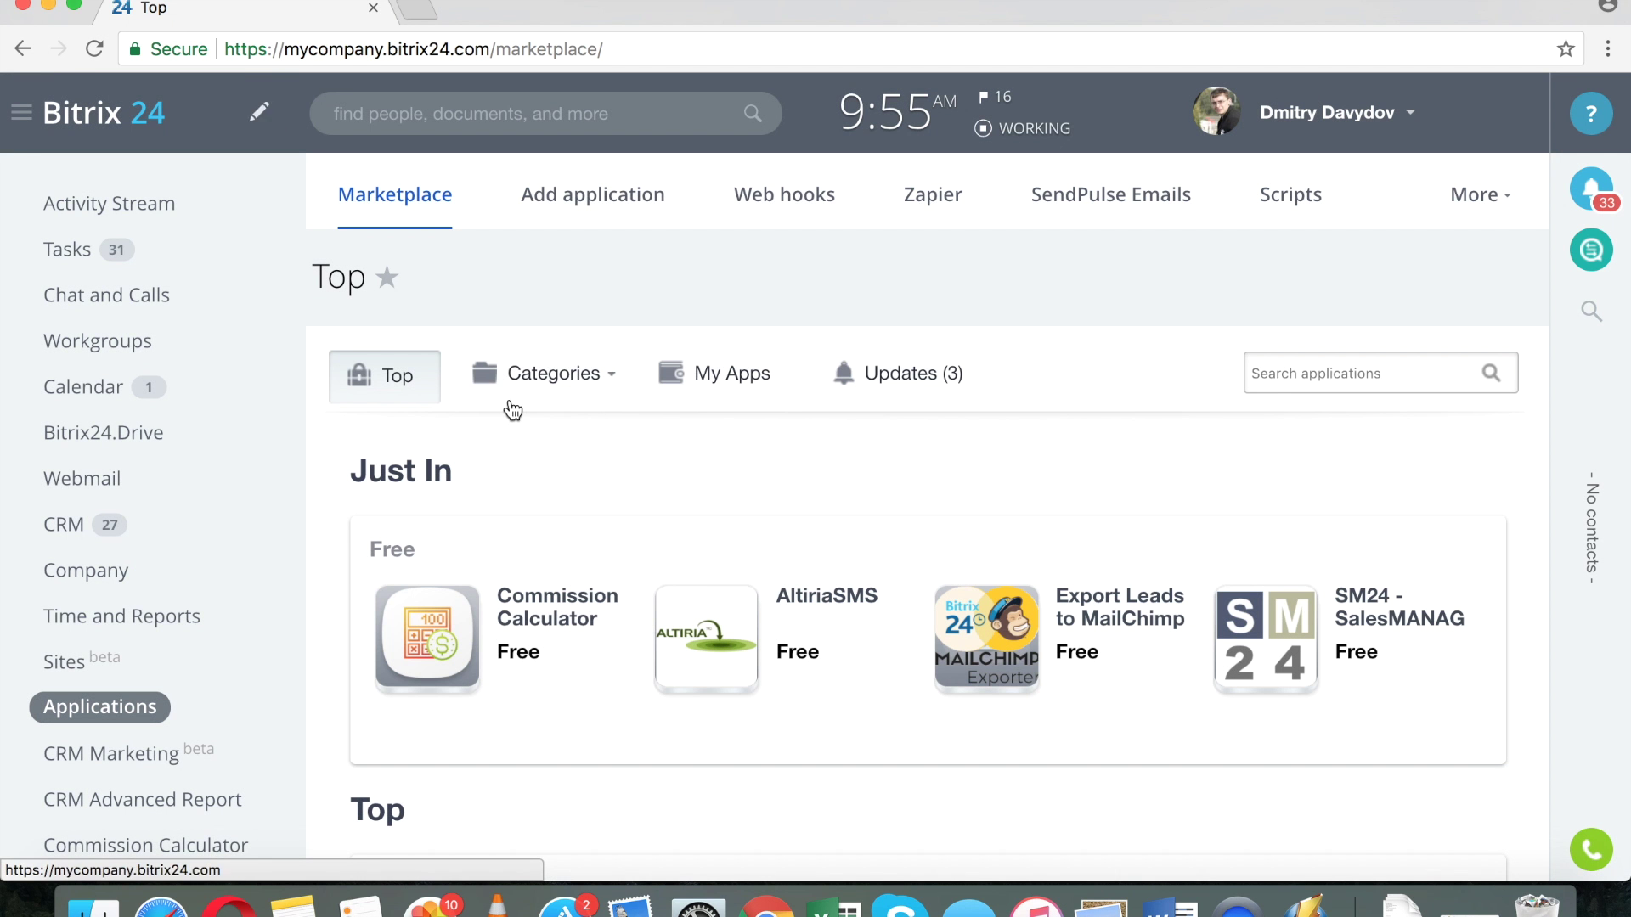
click(131, 709)
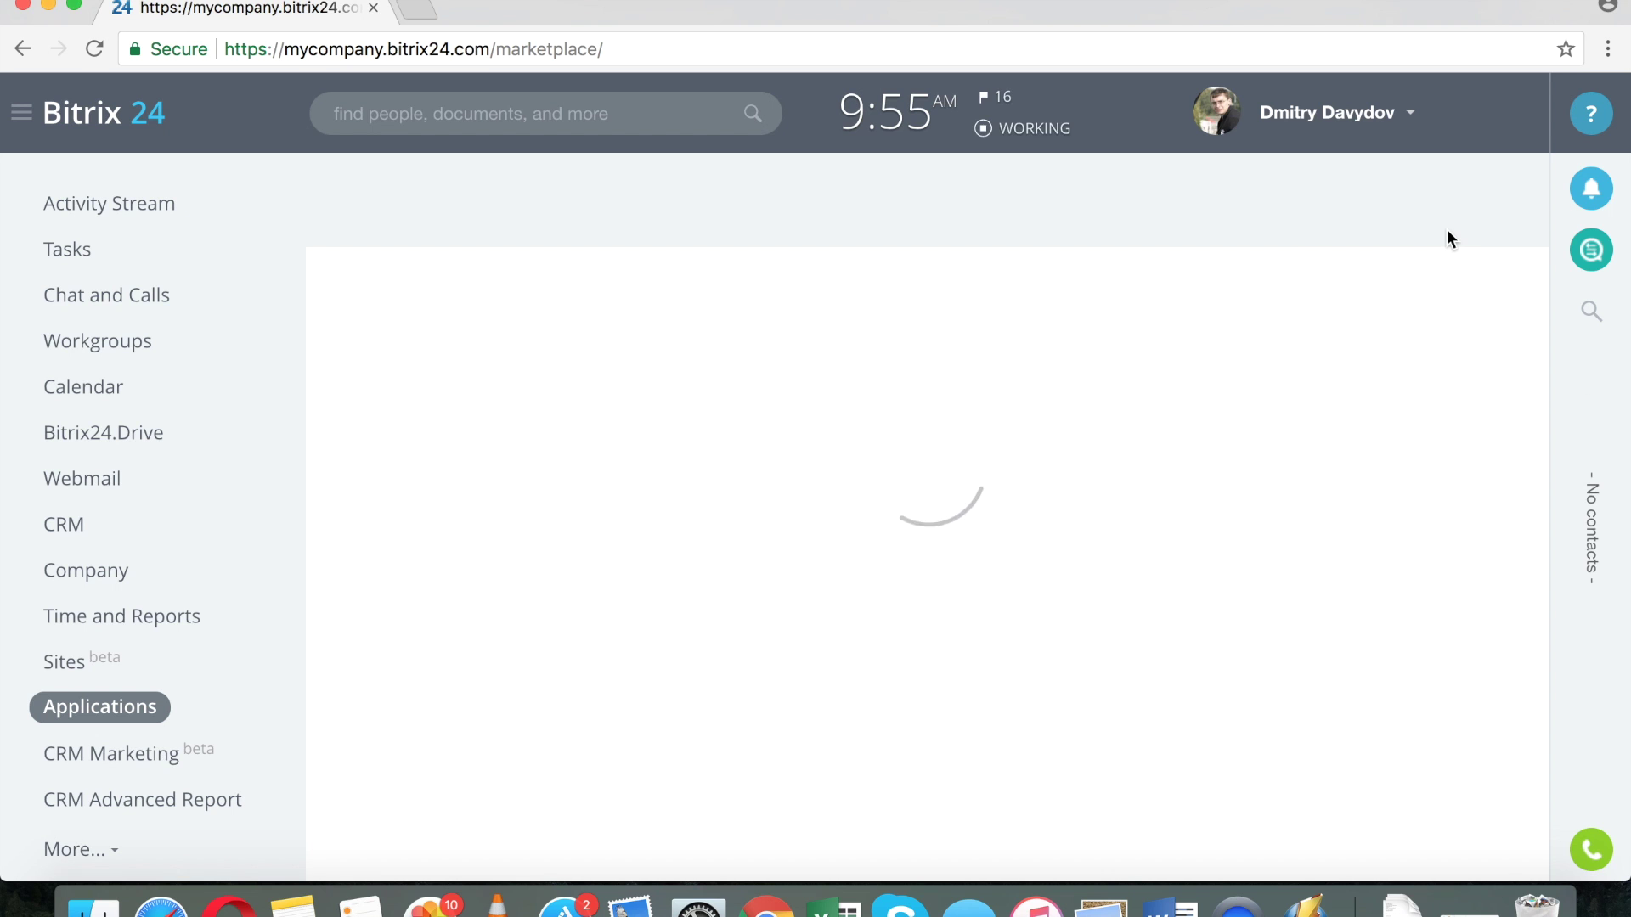
click(1471, 197)
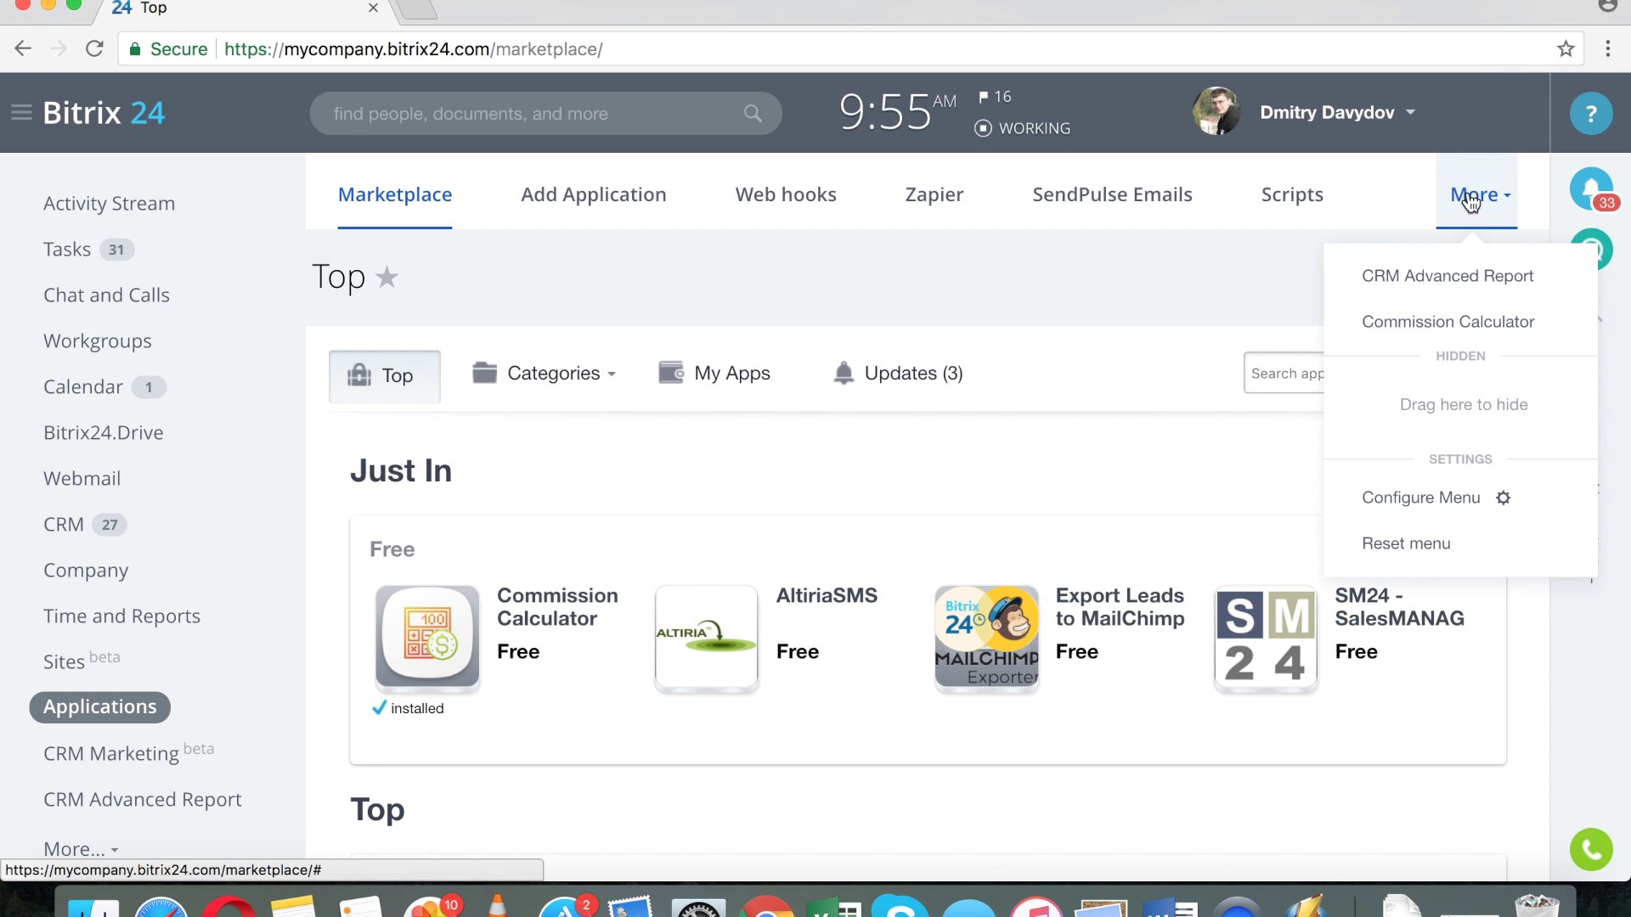
click(1454, 327)
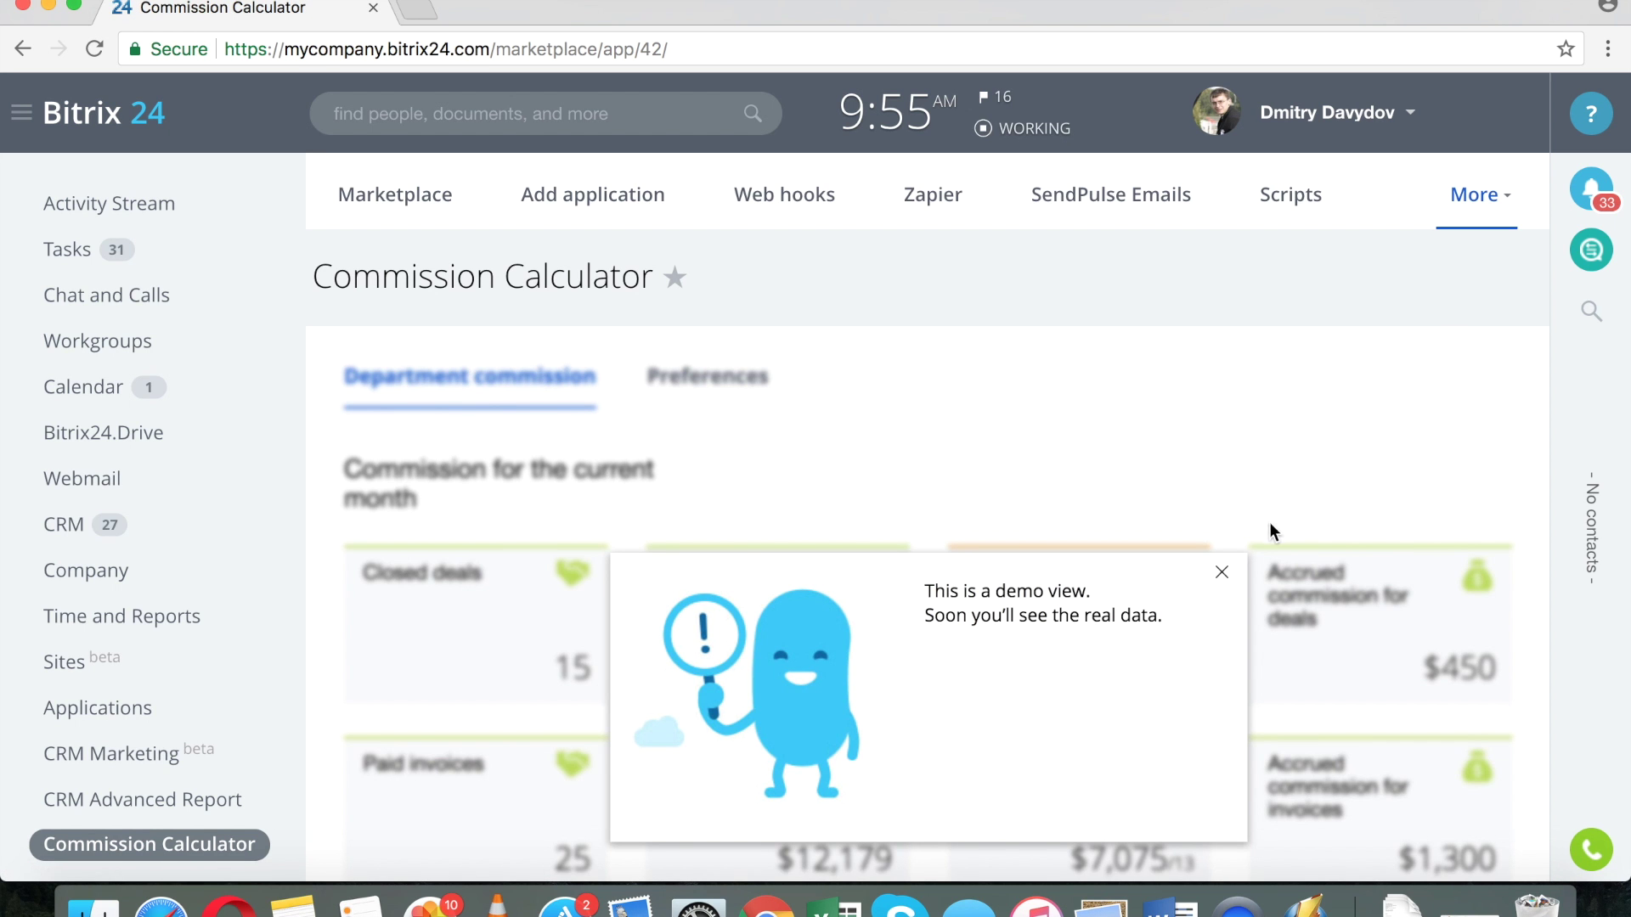
click(1219, 572)
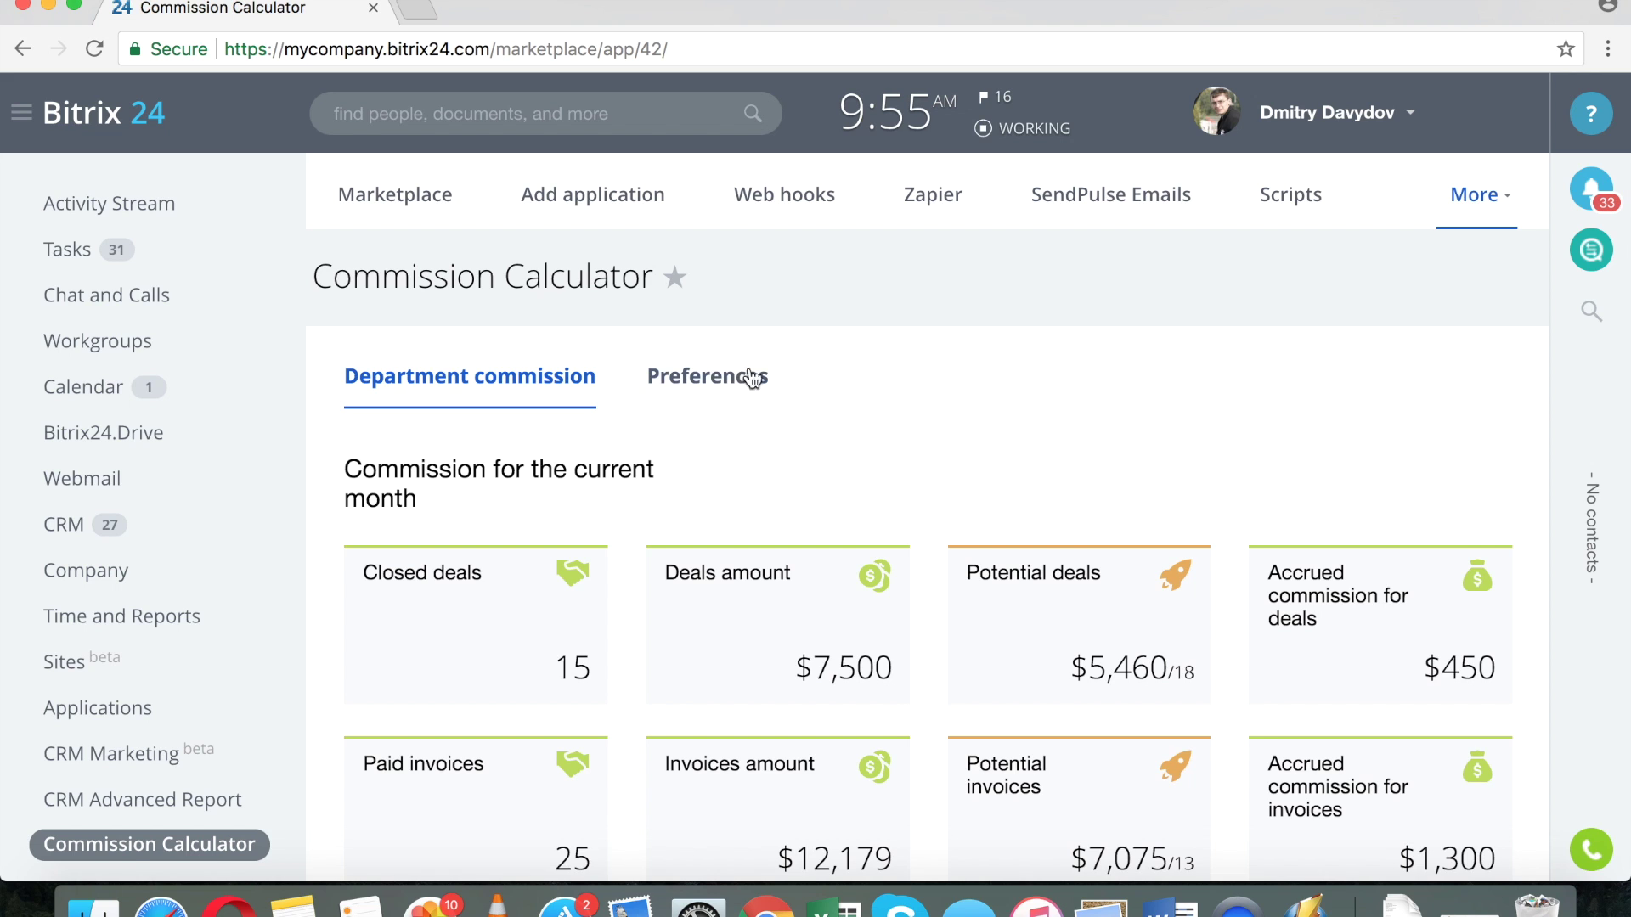
click(717, 380)
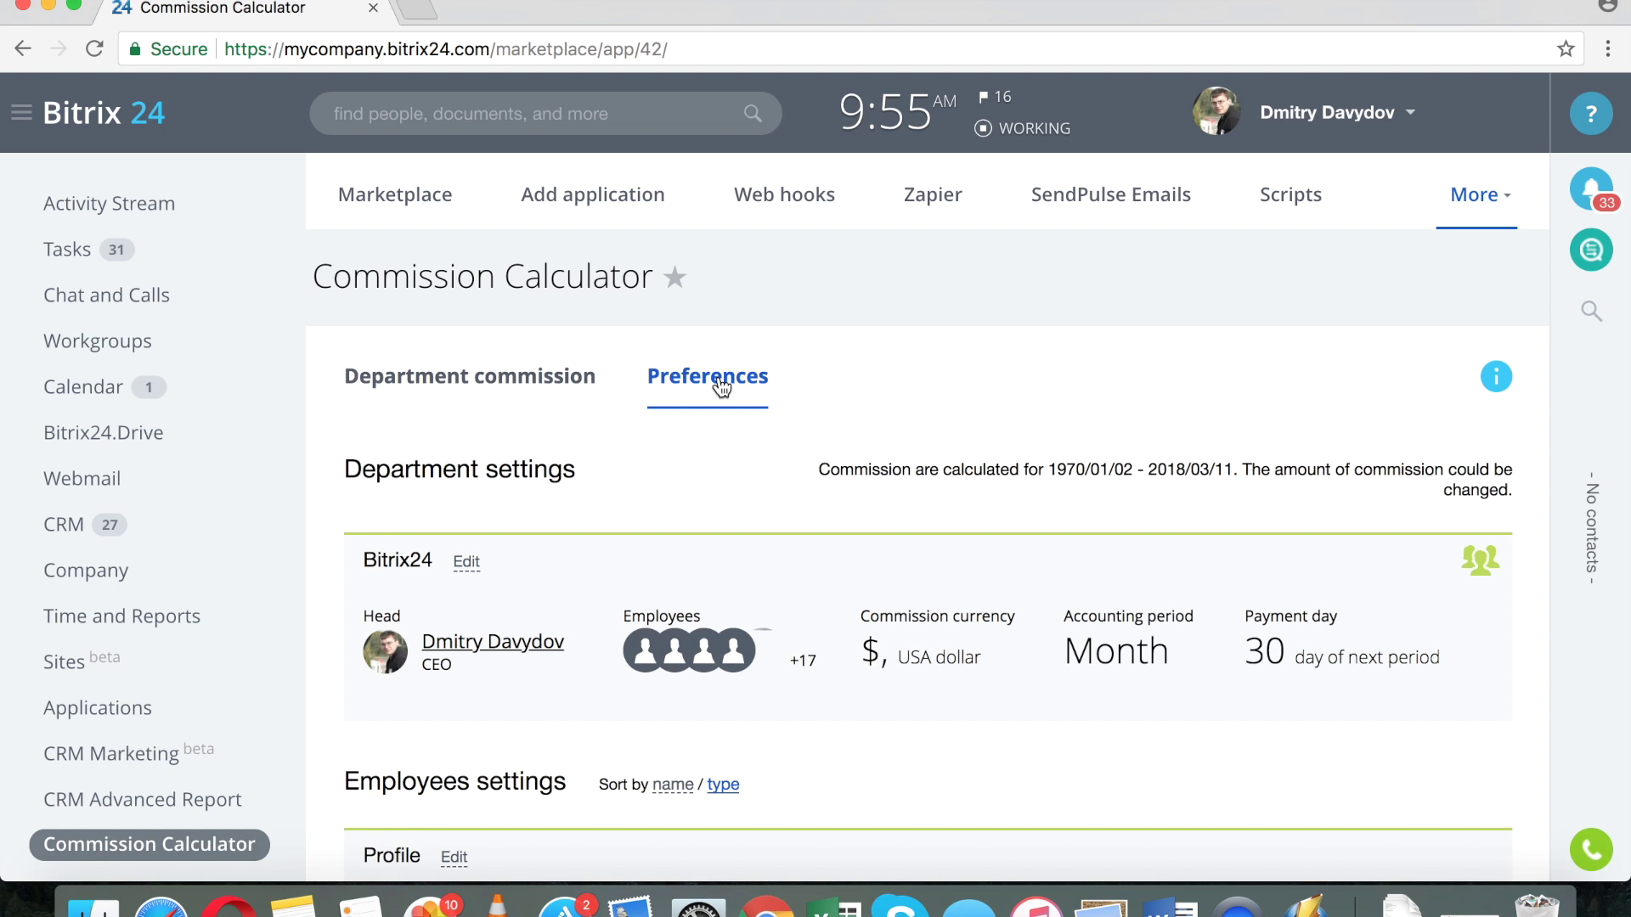
- Open the Bitrix24 entry under Department settings for editing
scroll(863, 405, down, 1)
scroll(863, 415, down, 3)
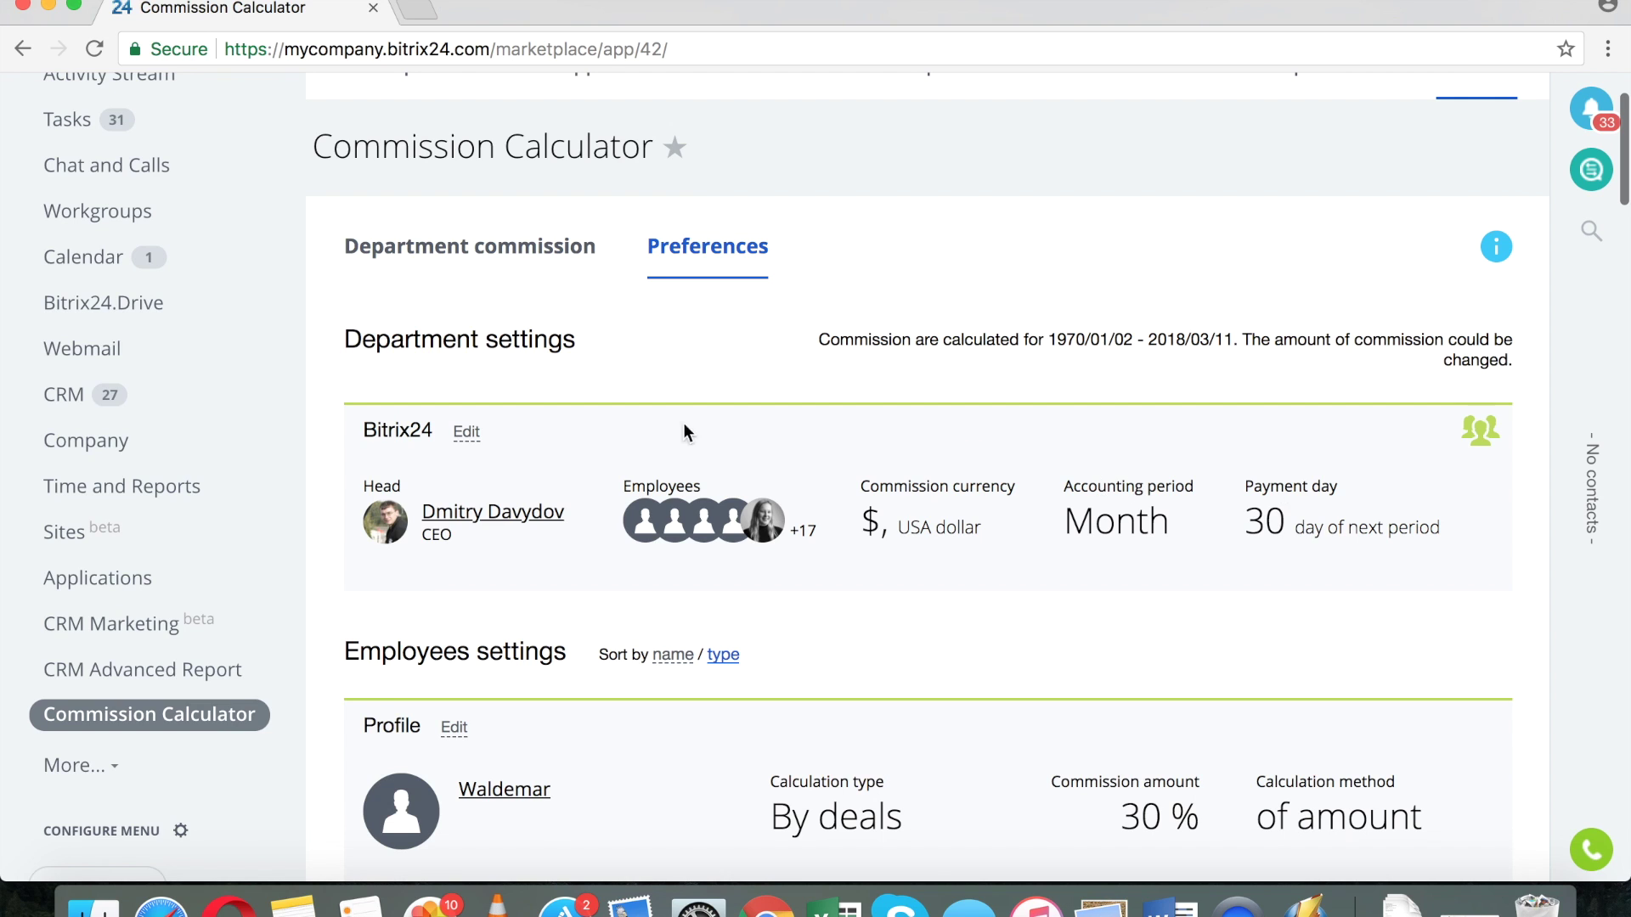
click(469, 434)
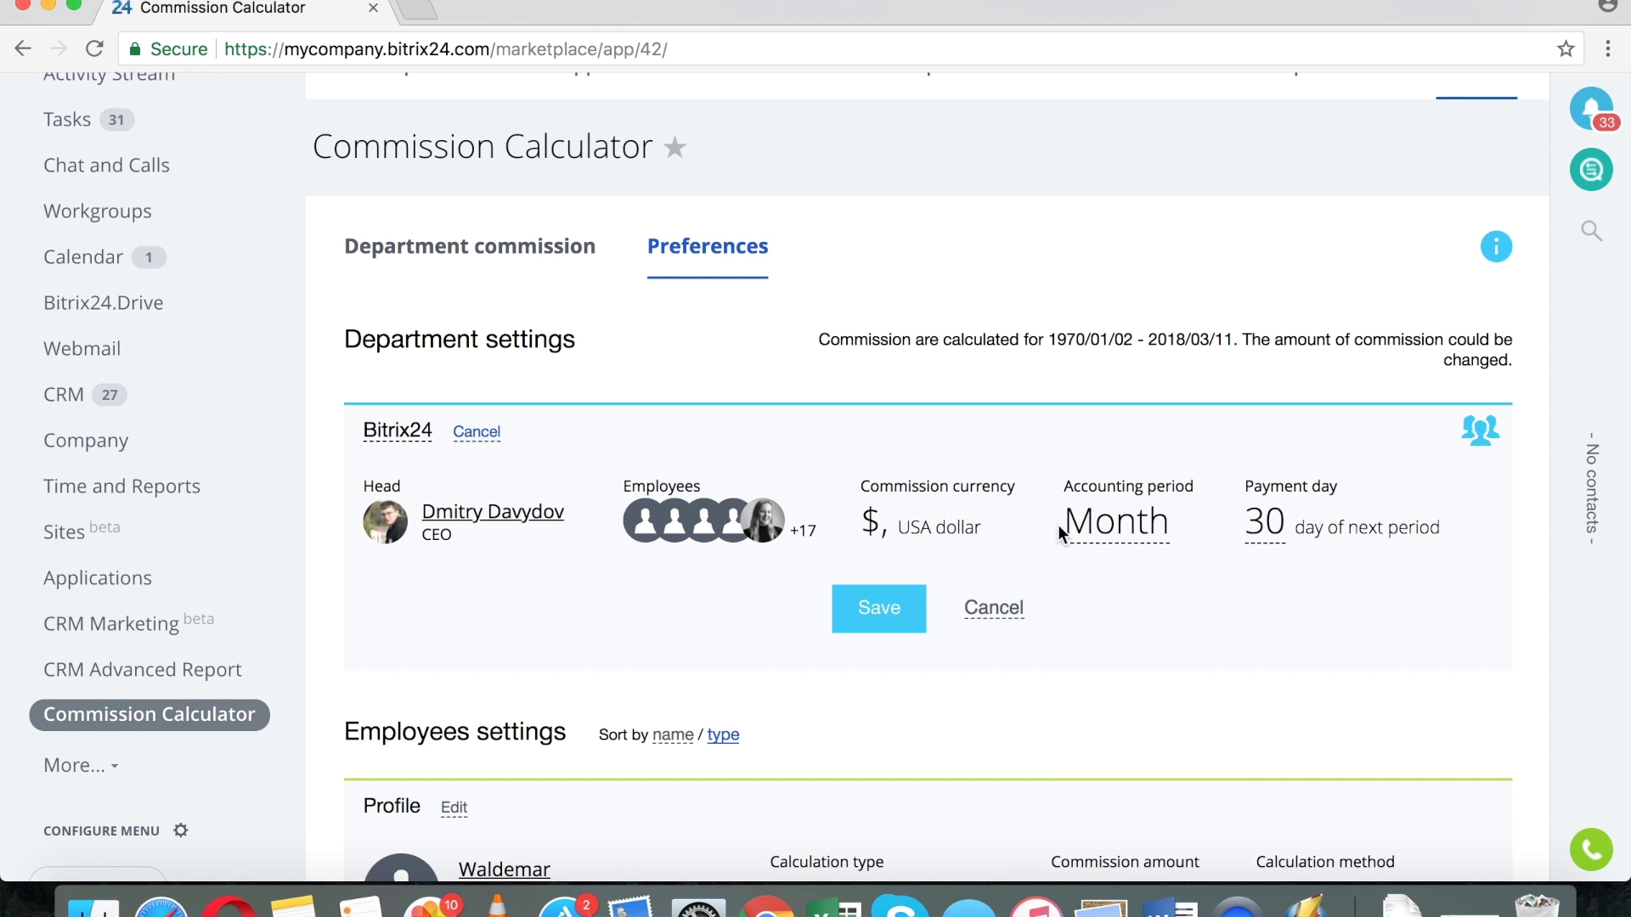
- Save the Bitrix24 department with a Month accounting period and payment day 30
click(1108, 535)
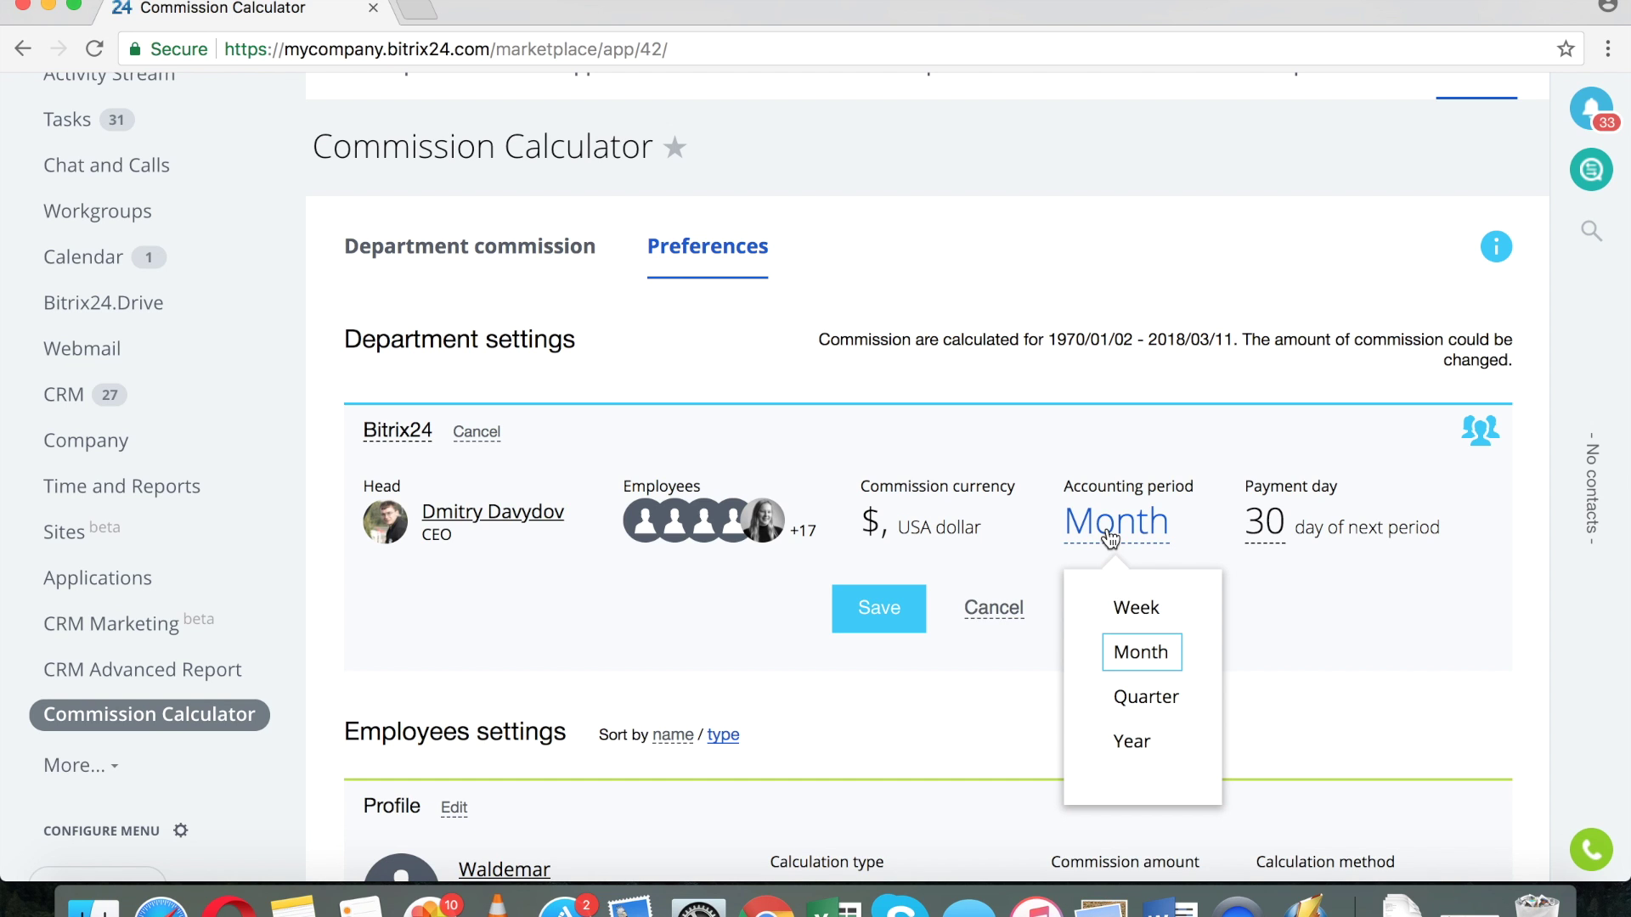
click(1276, 440)
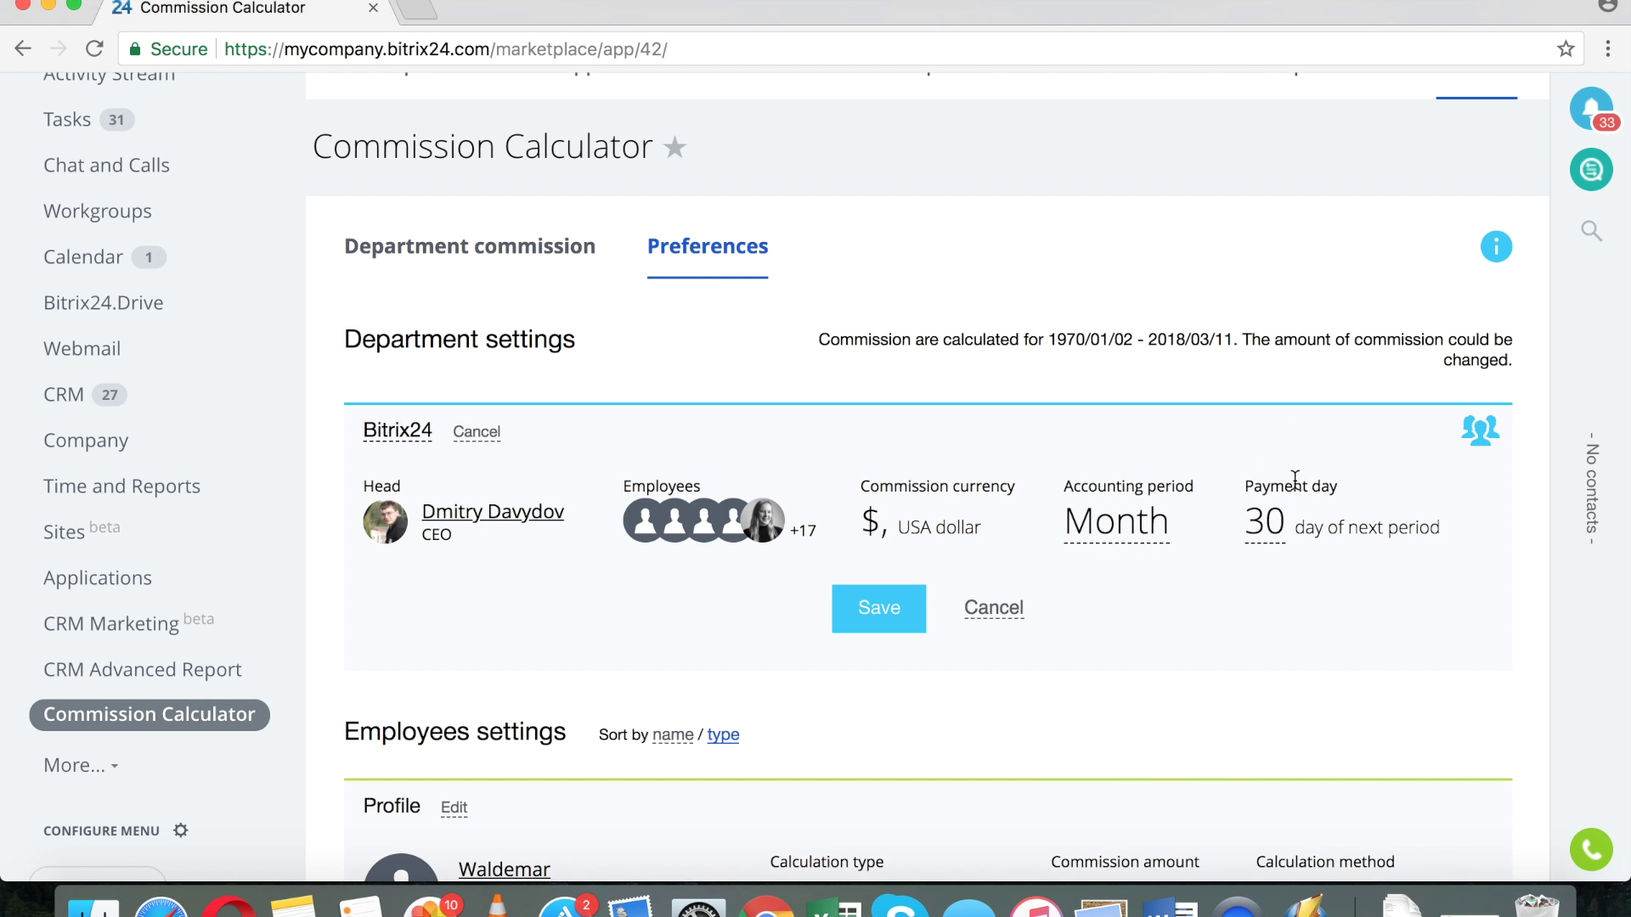
click(1265, 522)
scroll(1310, 761, down, 5)
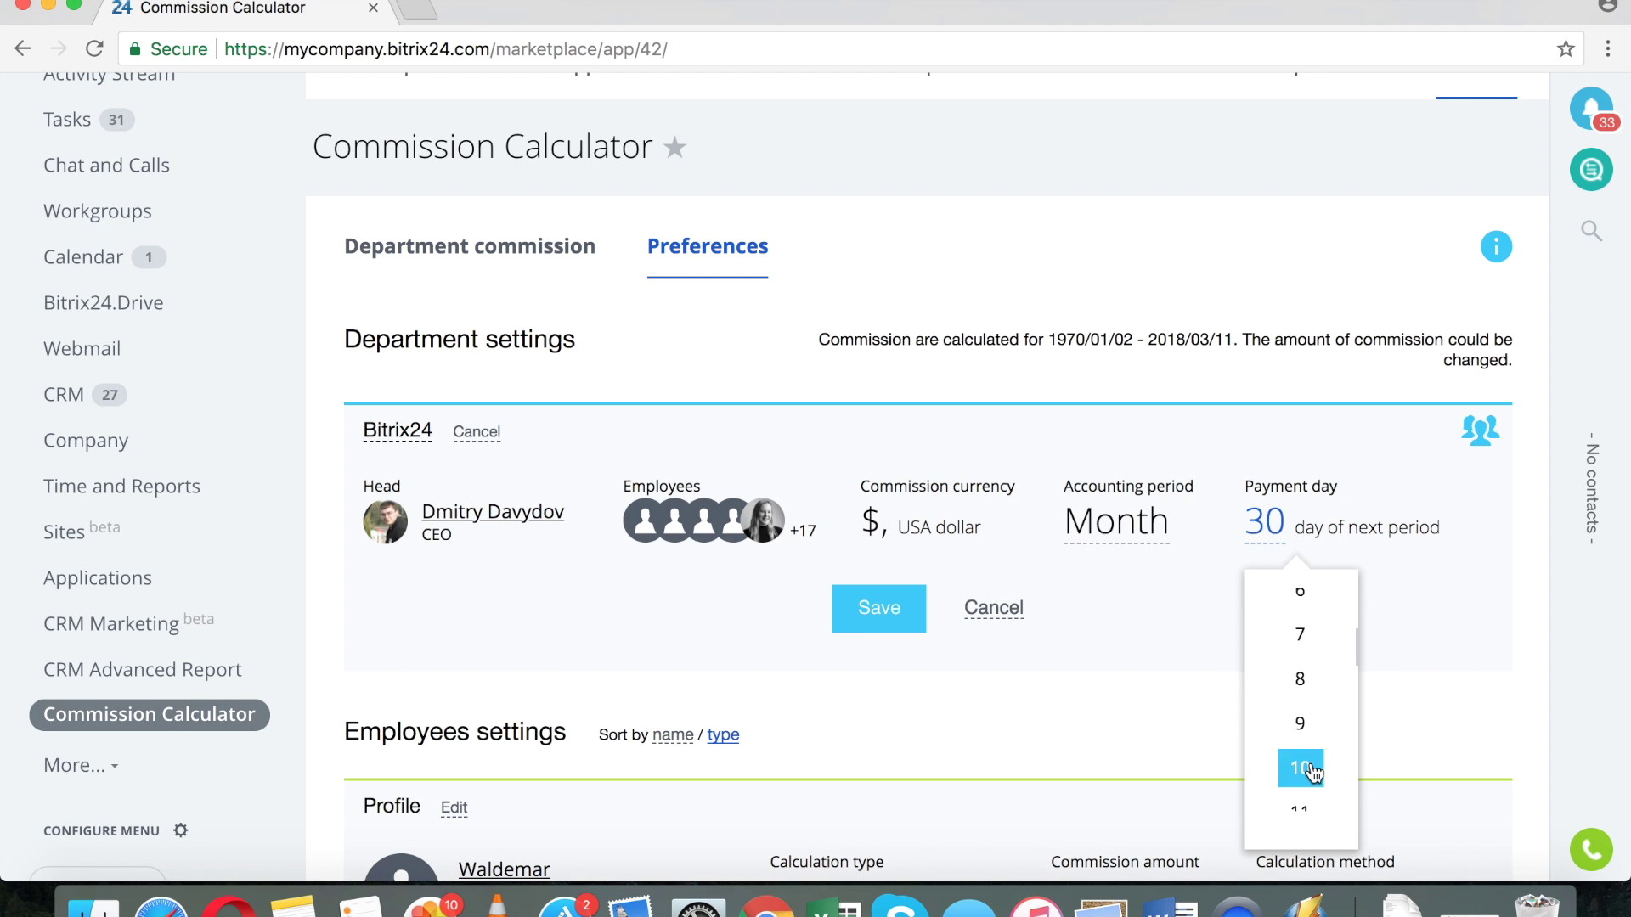
scroll(1317, 656, down, 1)
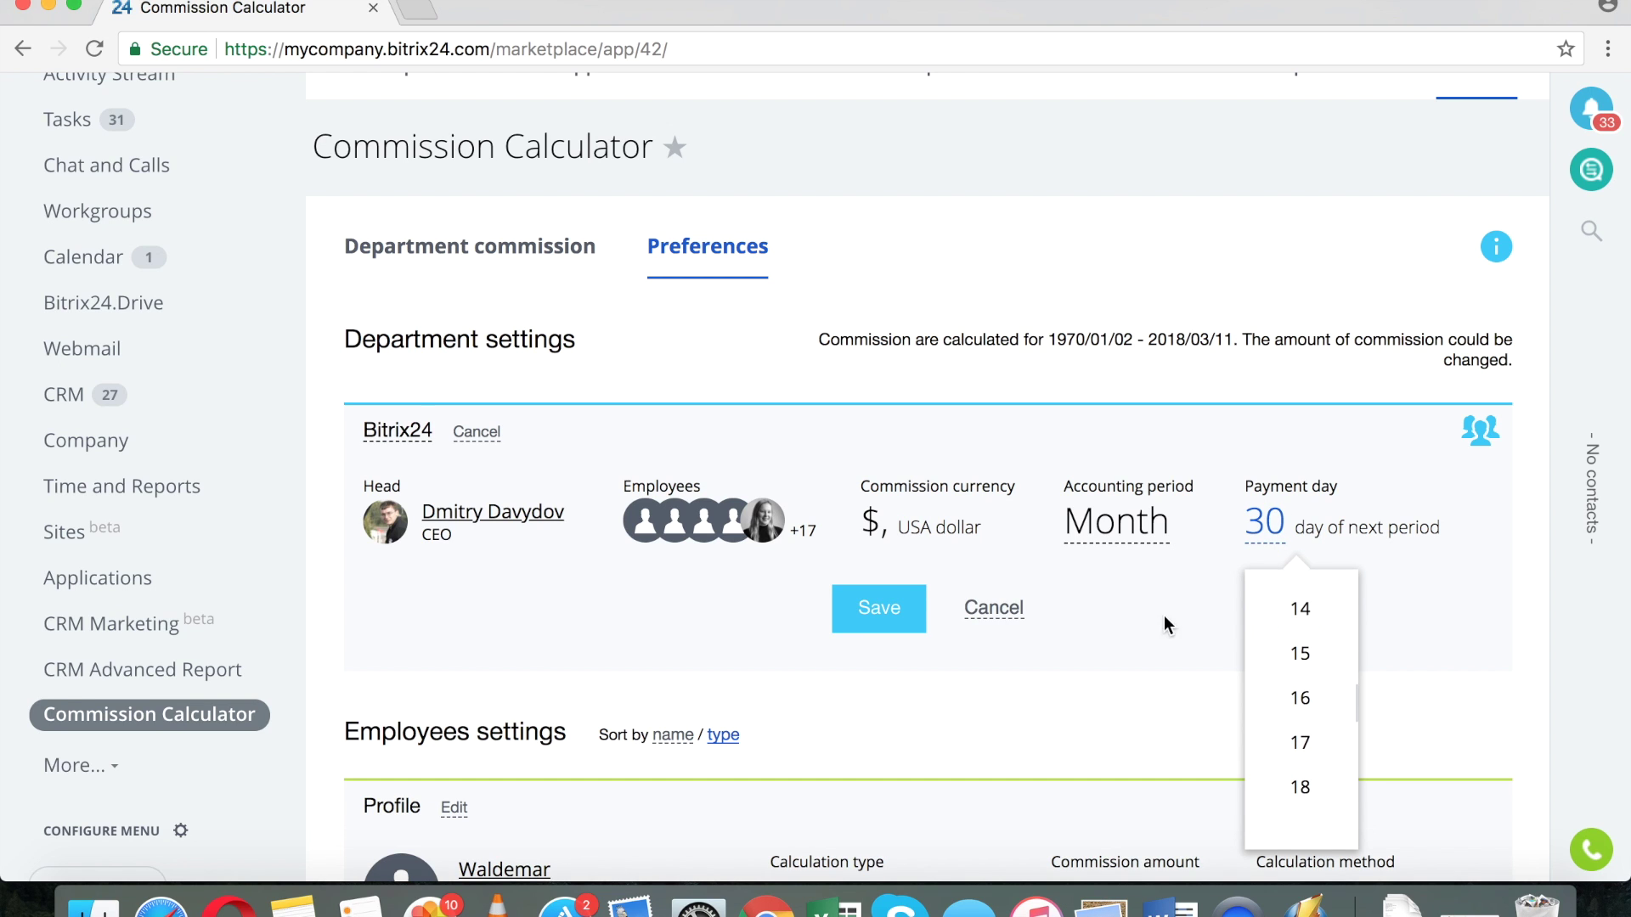
click(888, 616)
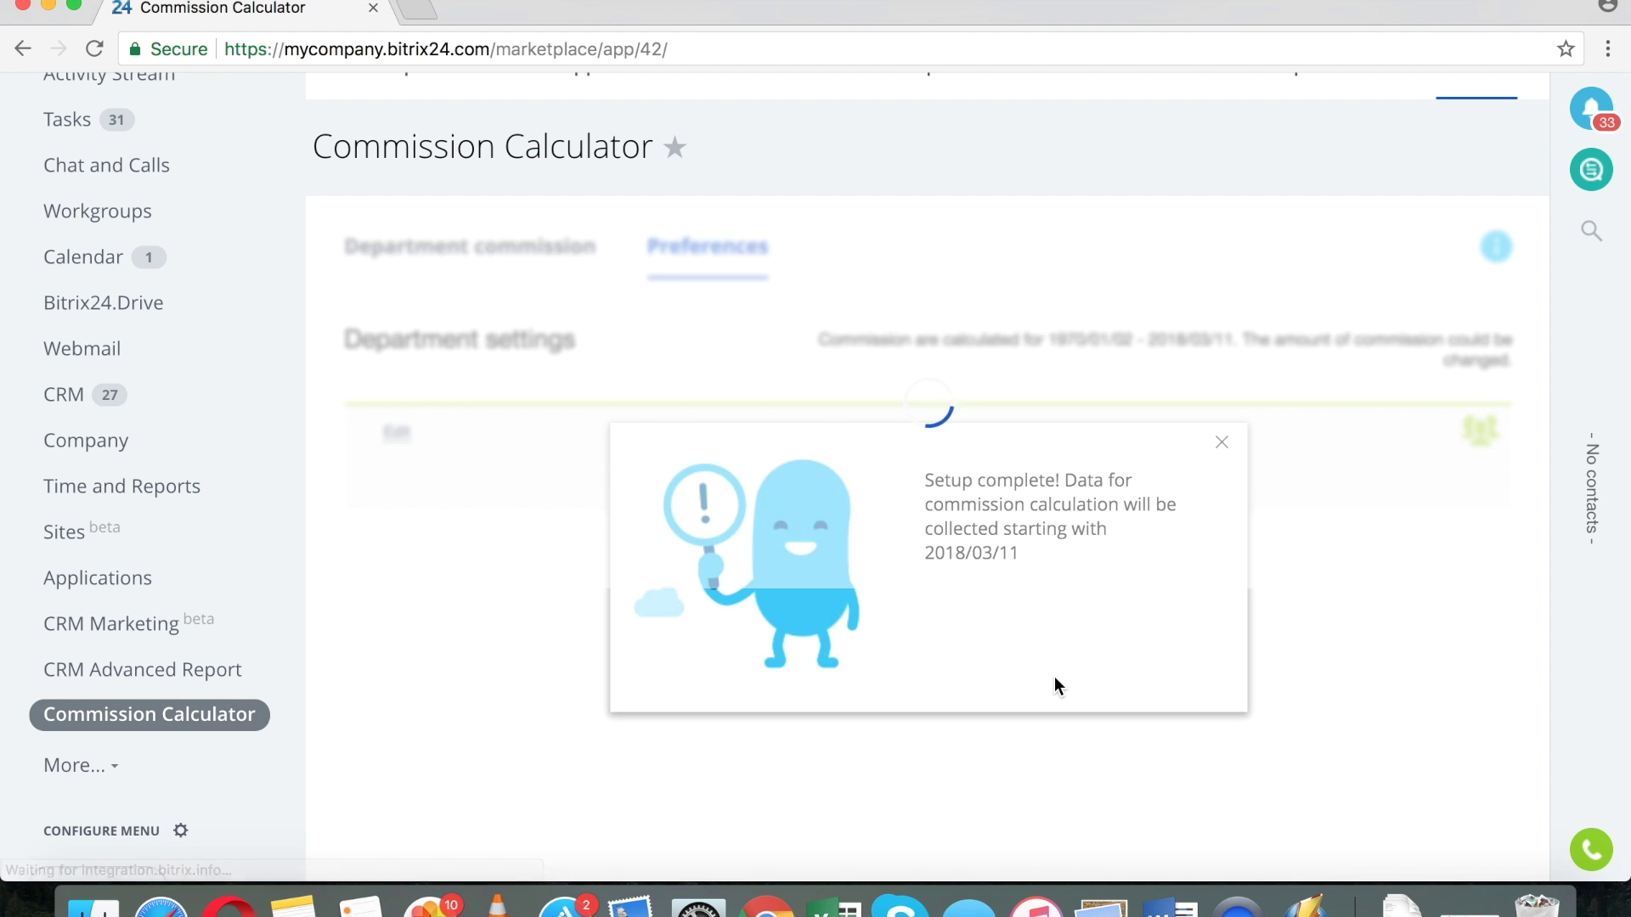
click(1222, 443)
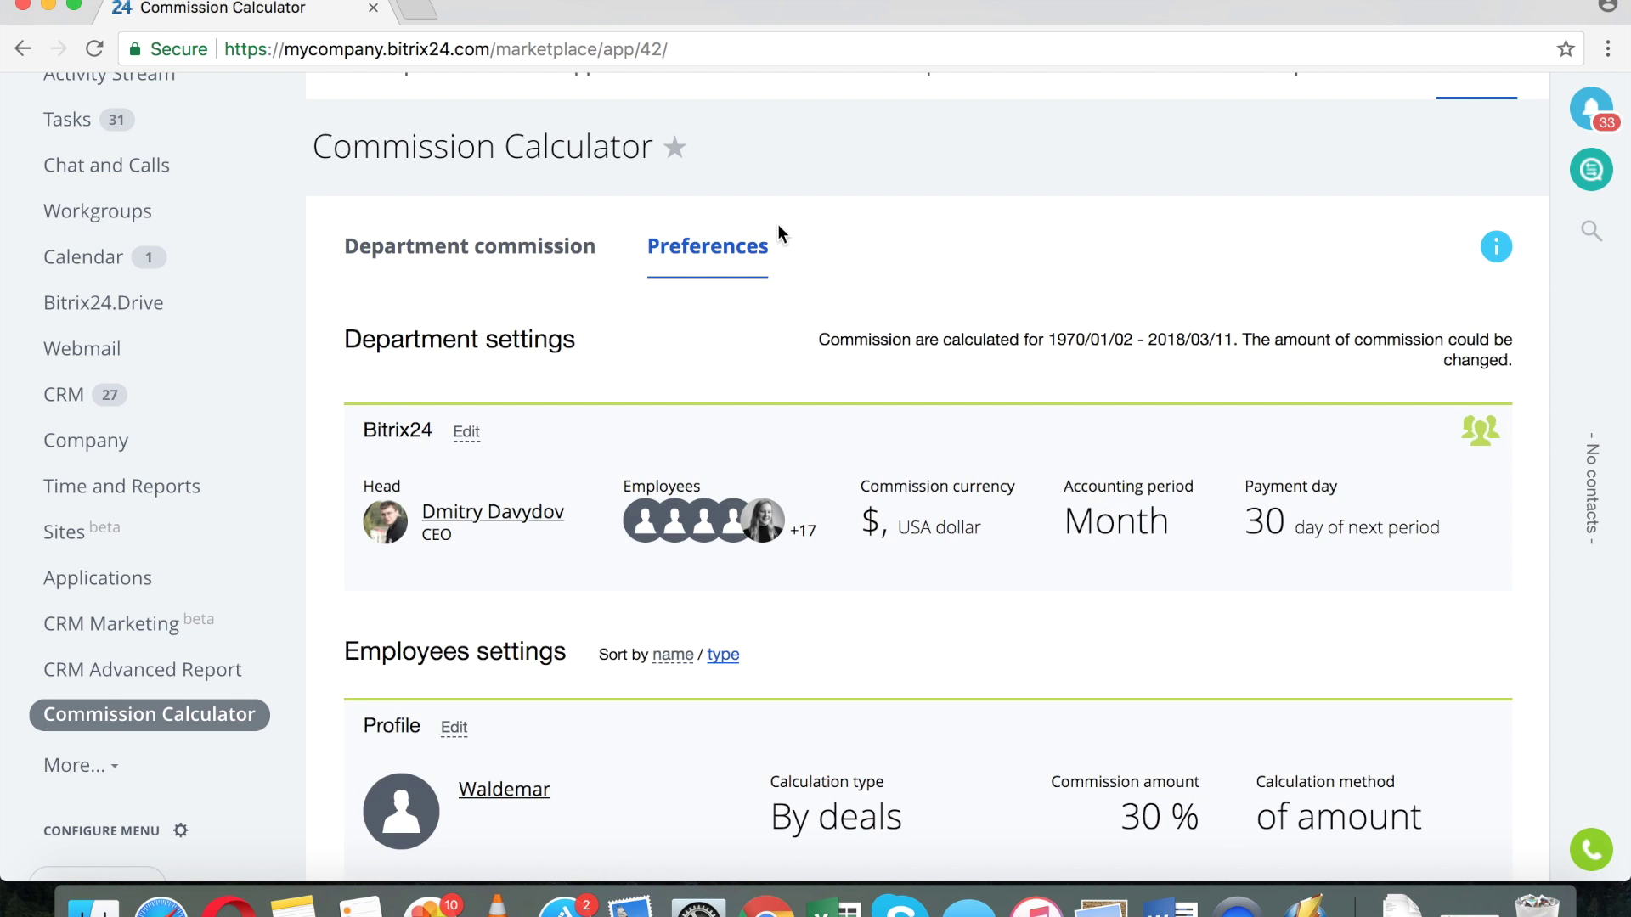
- Reload Preferences and scroll down to the Employees settings section
click(718, 248)
scroll(893, 468, down, 3)
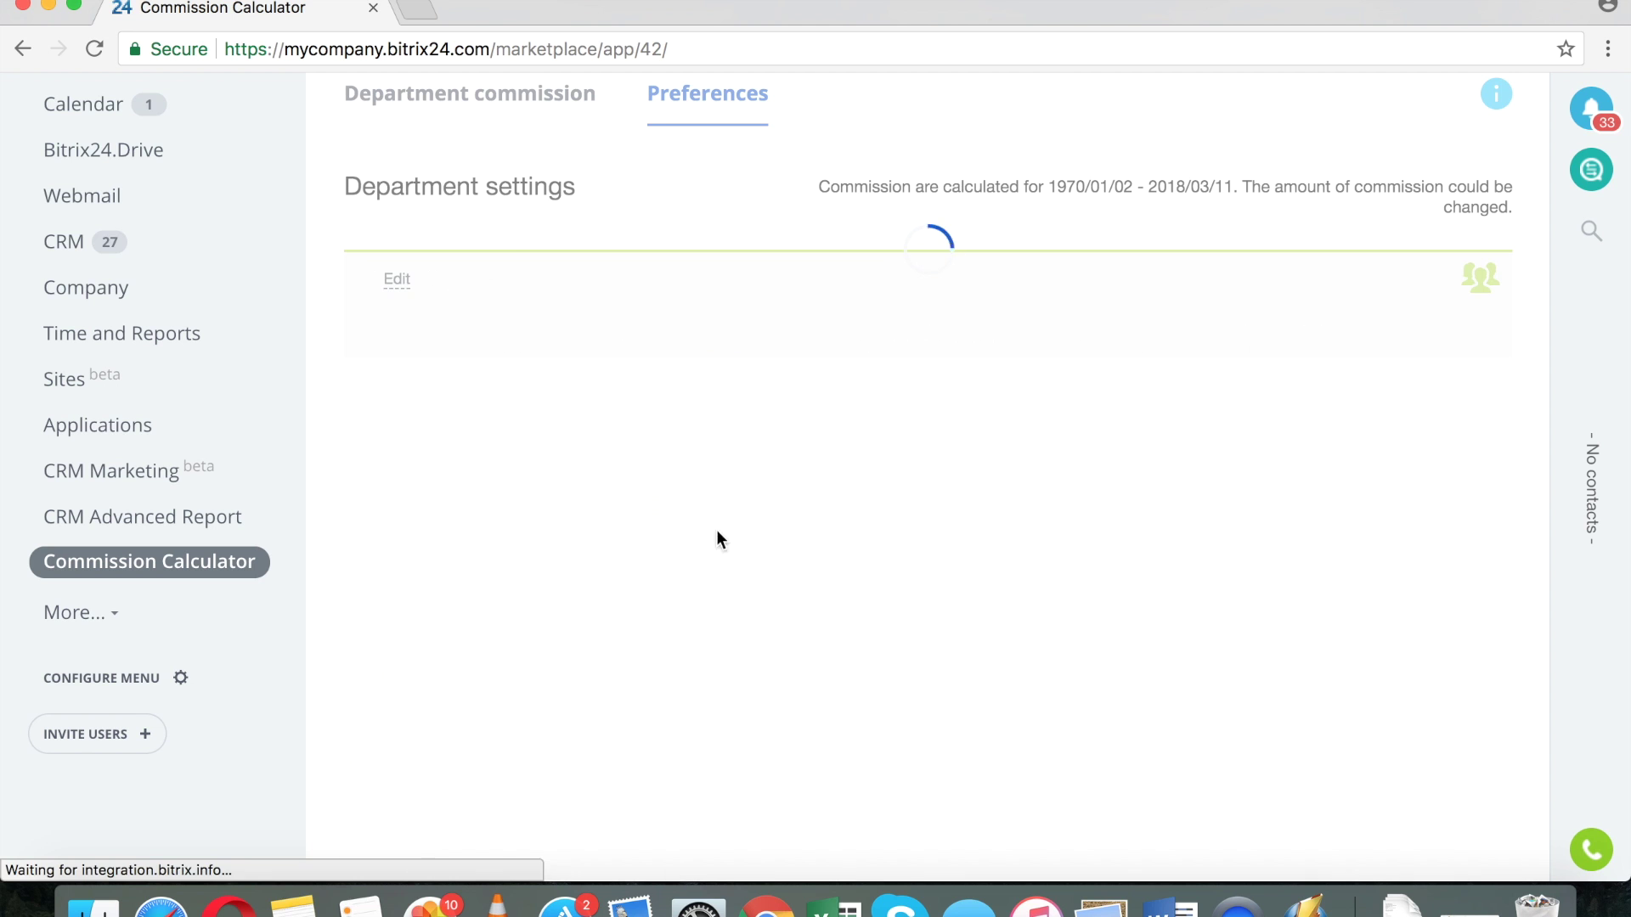
scroll(853, 579, down, 5)
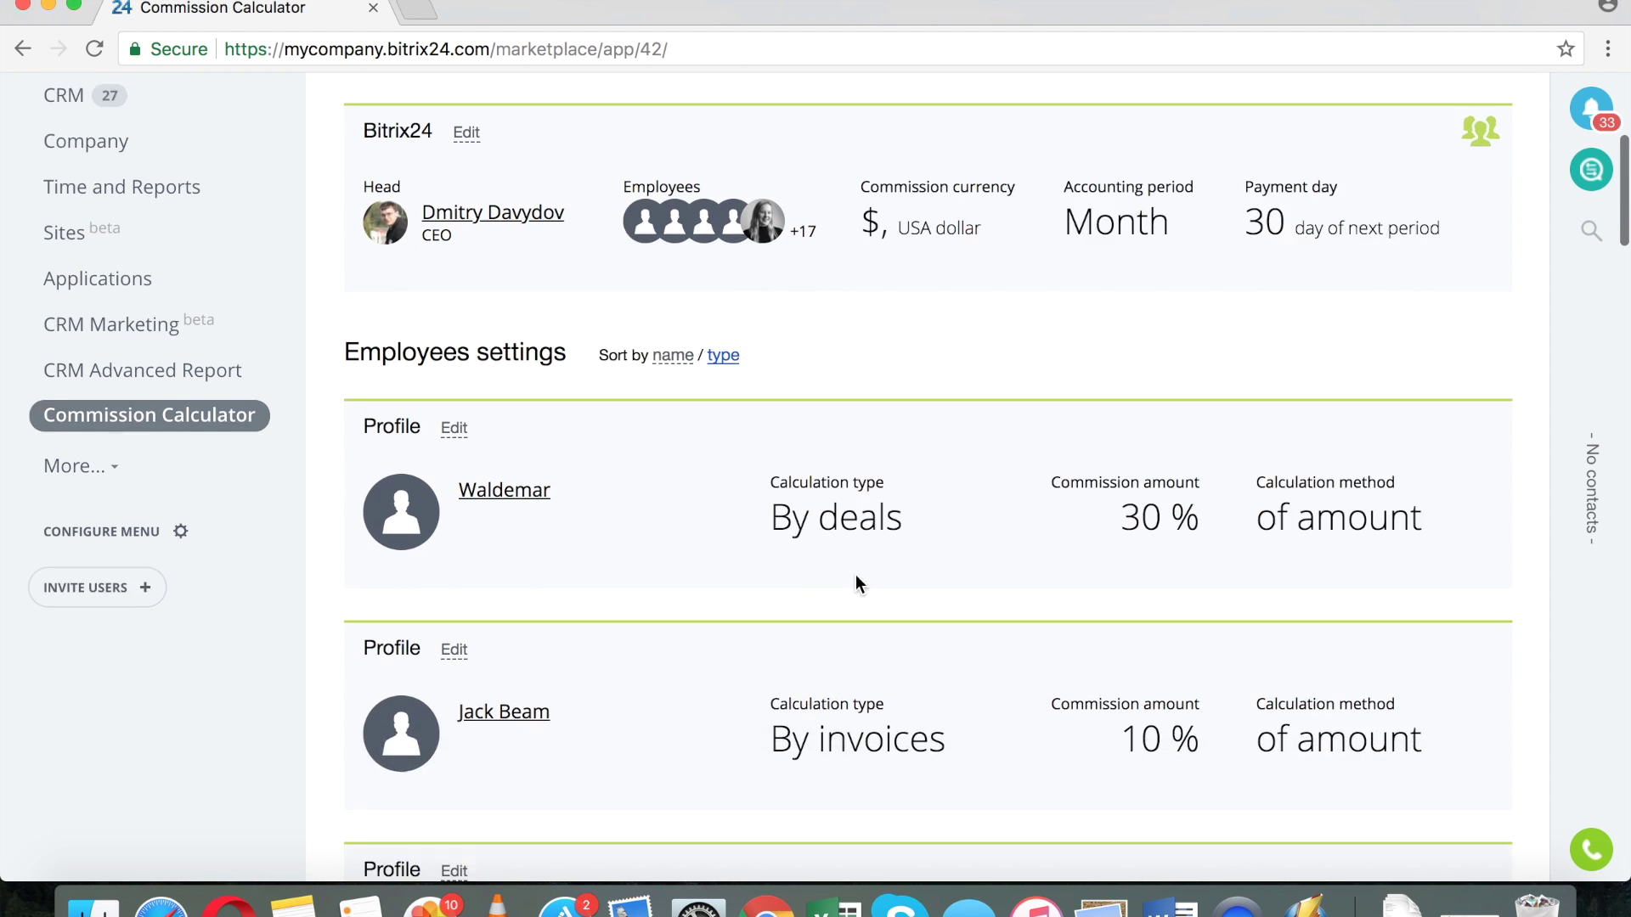
- Change the first employee's commission to a fixed $300 apiece by deals and save
click(454, 375)
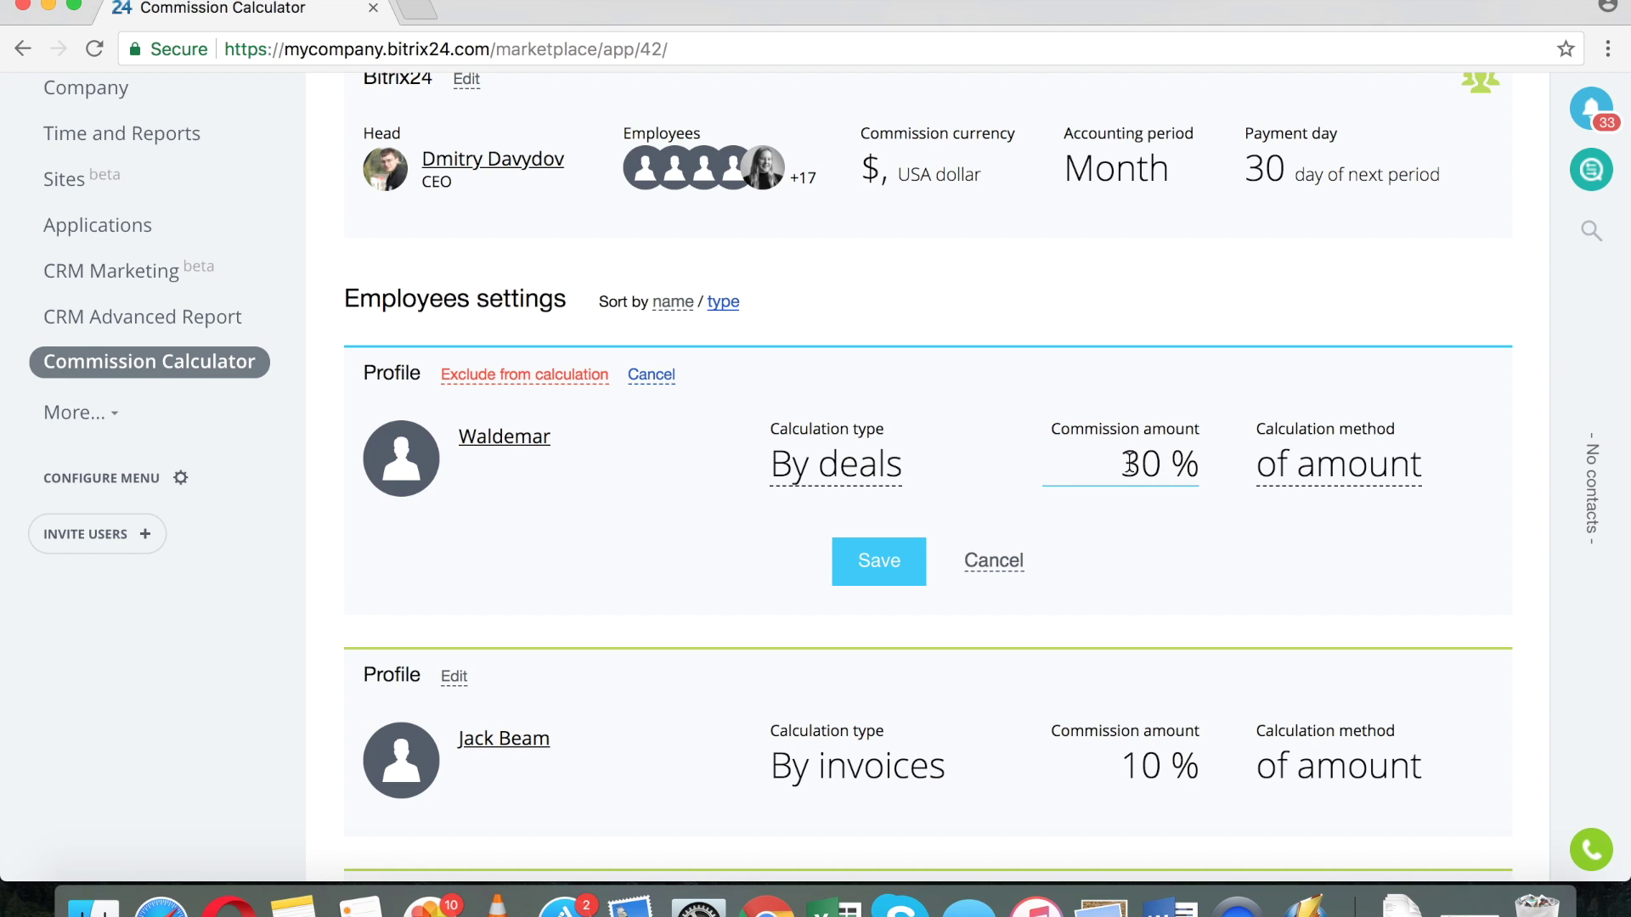
click(1338, 483)
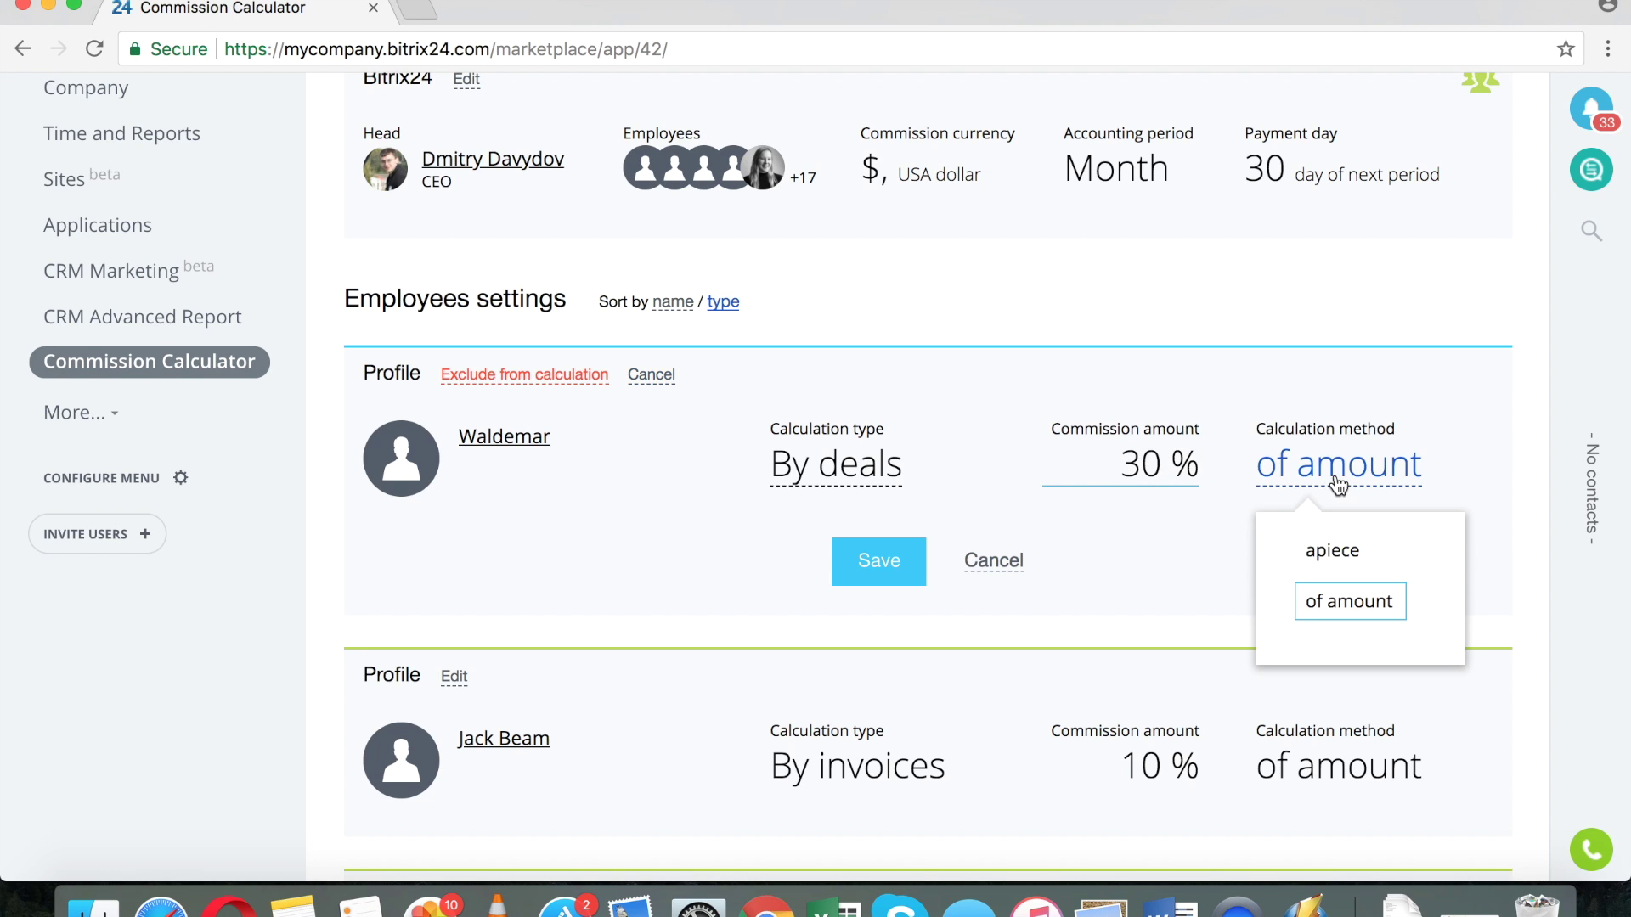
click(1348, 561)
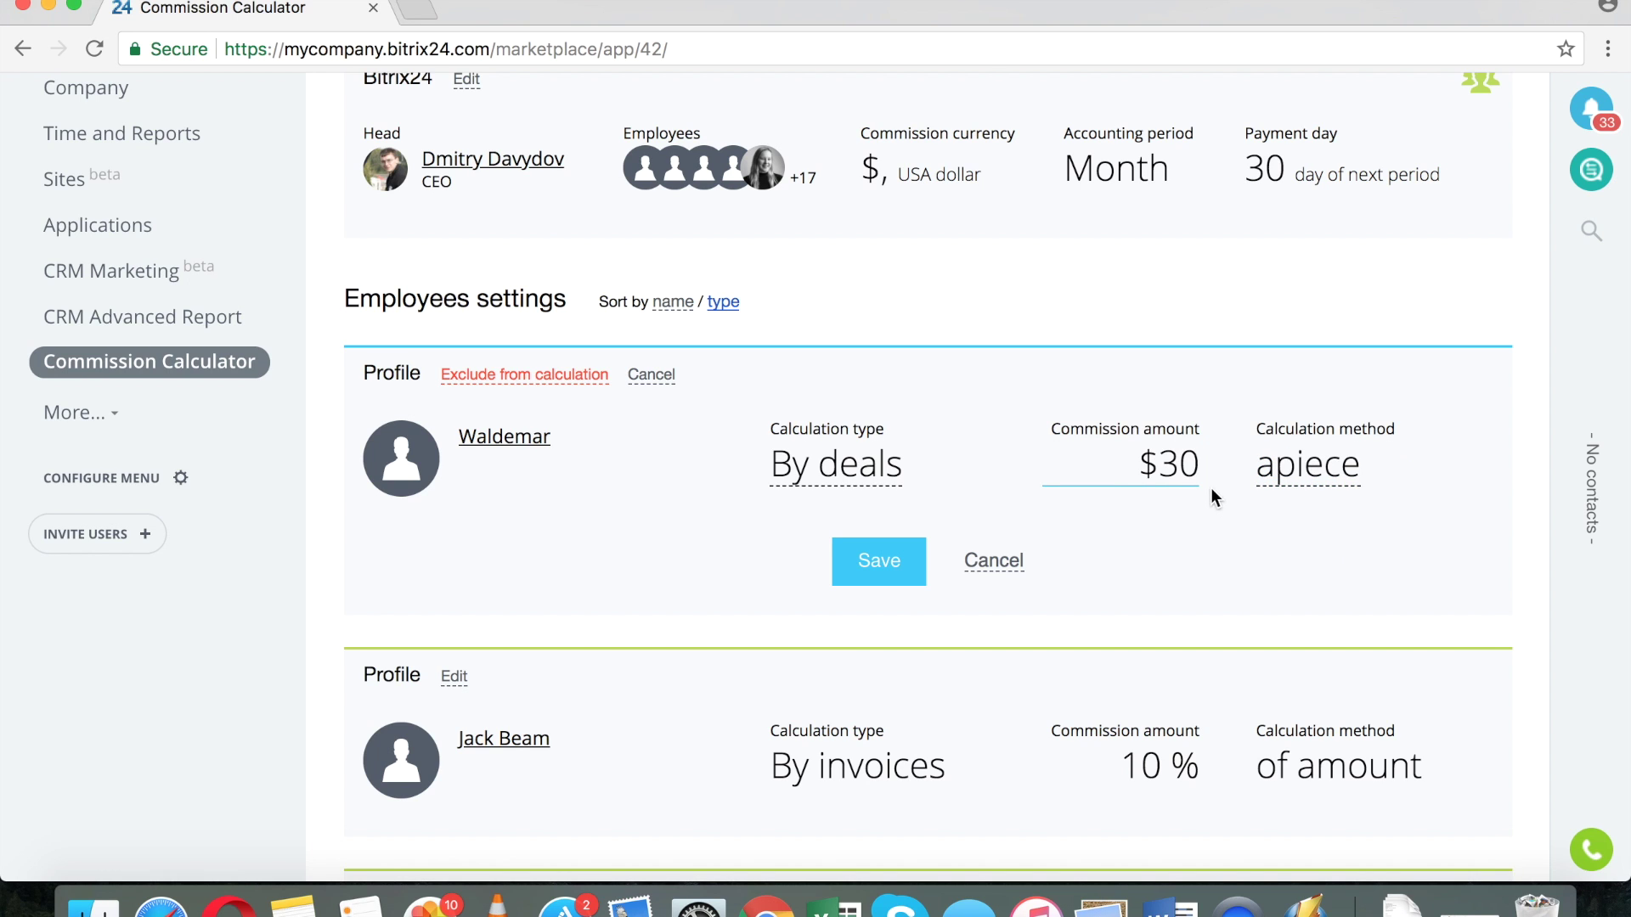
click(1173, 465)
text(0)
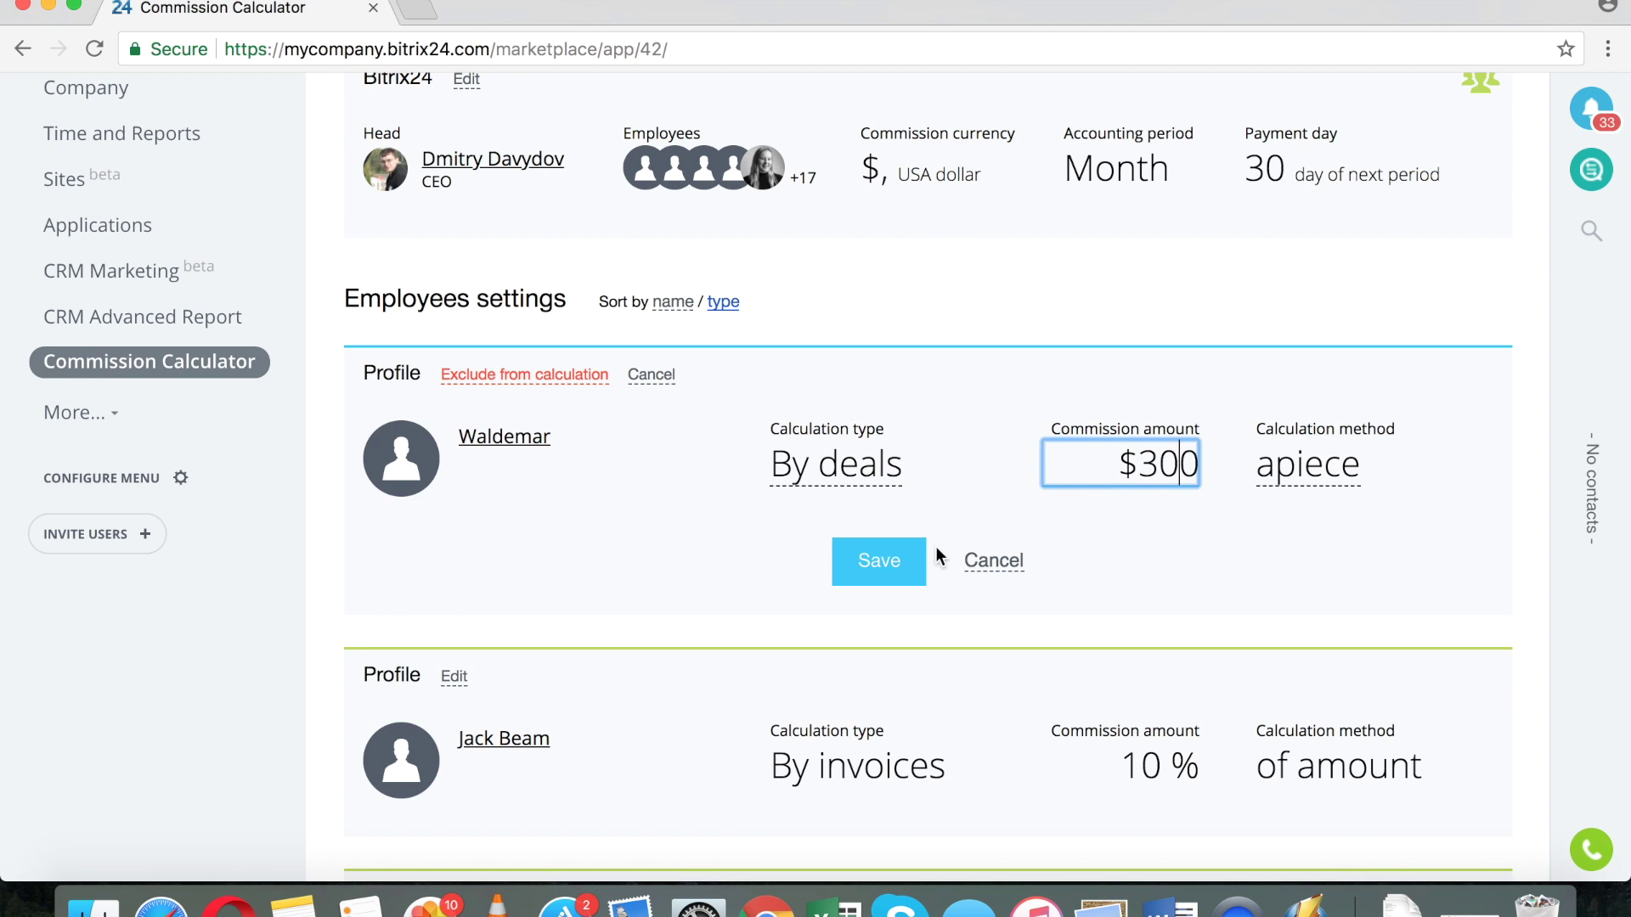
click(892, 569)
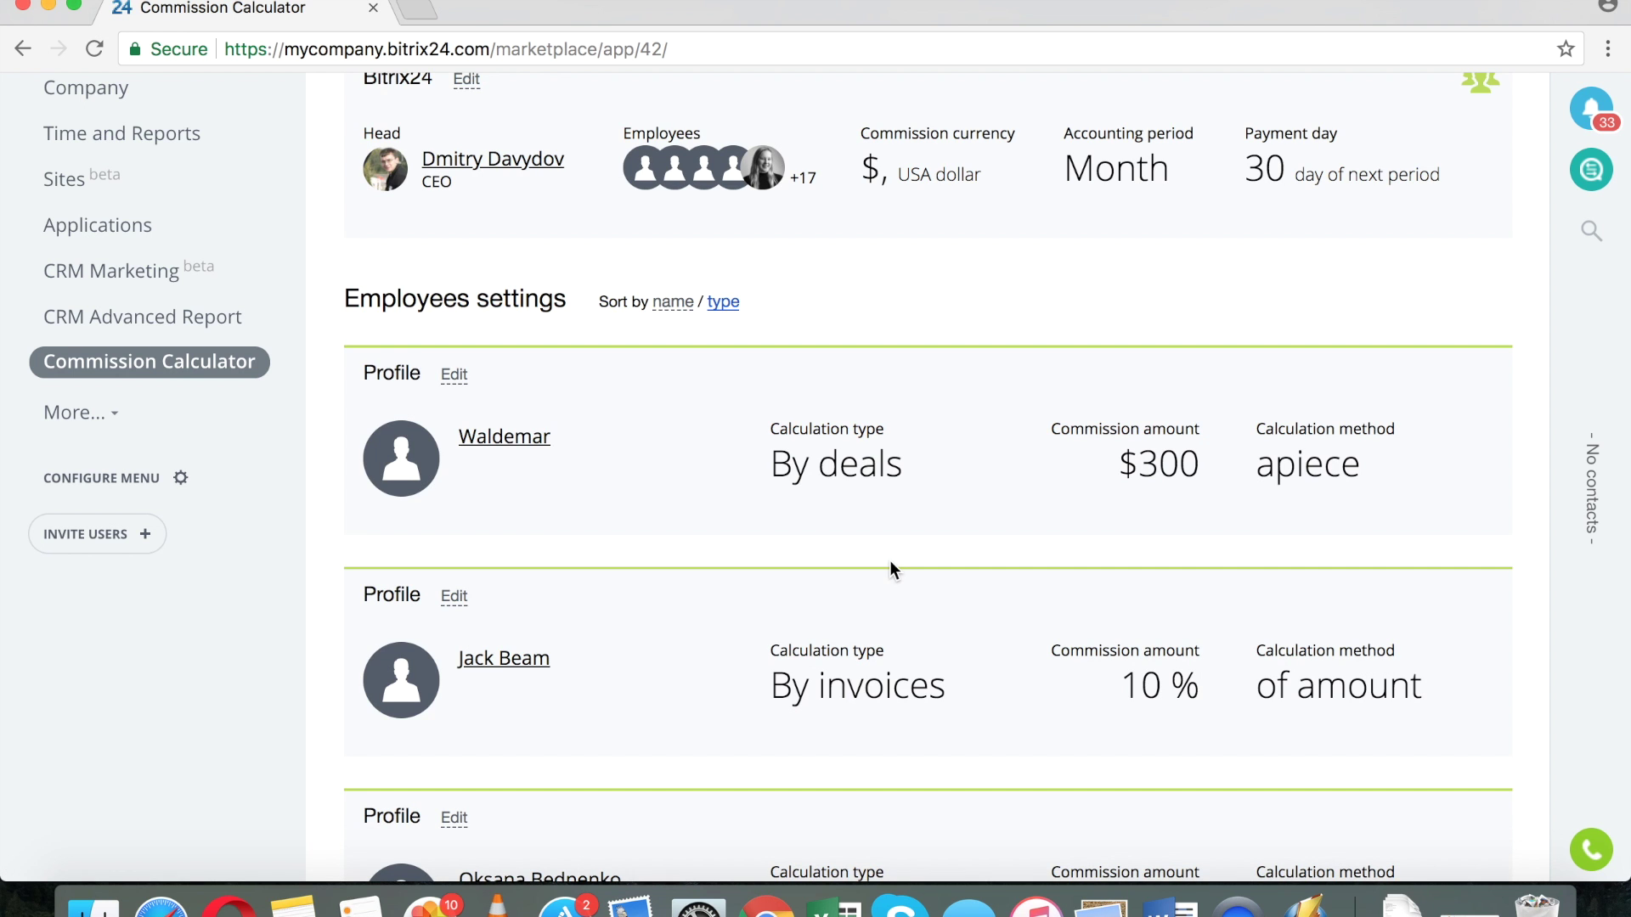
scroll(890, 562, down, 1)
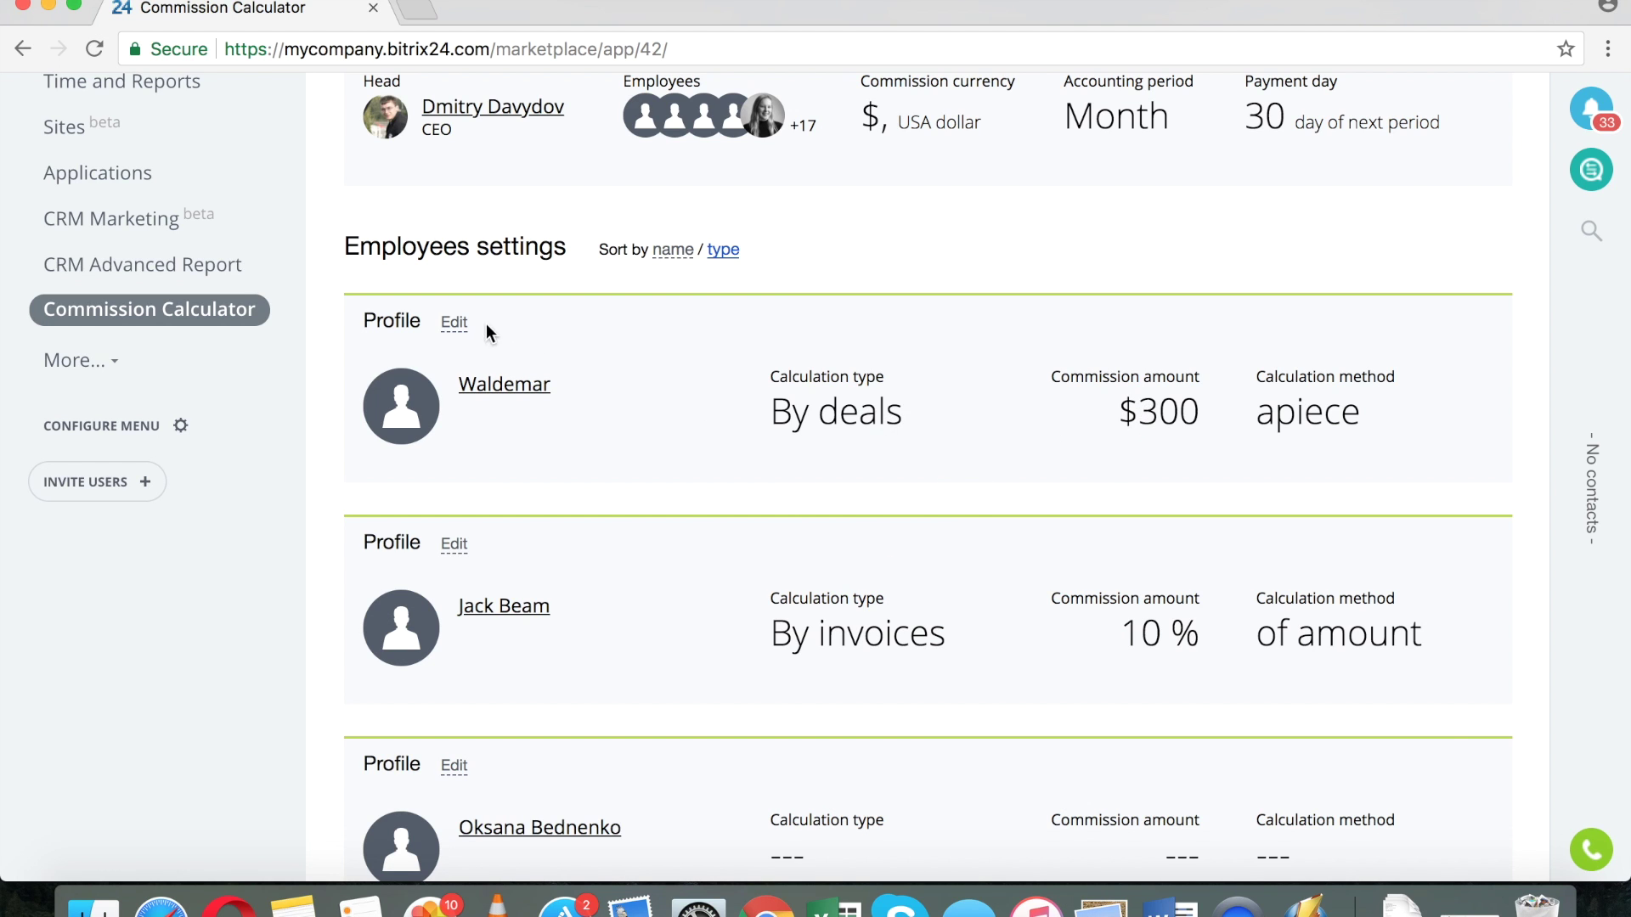
- Switch the first employee profile to By invoices, of amount, 10 %, and save it
click(455, 323)
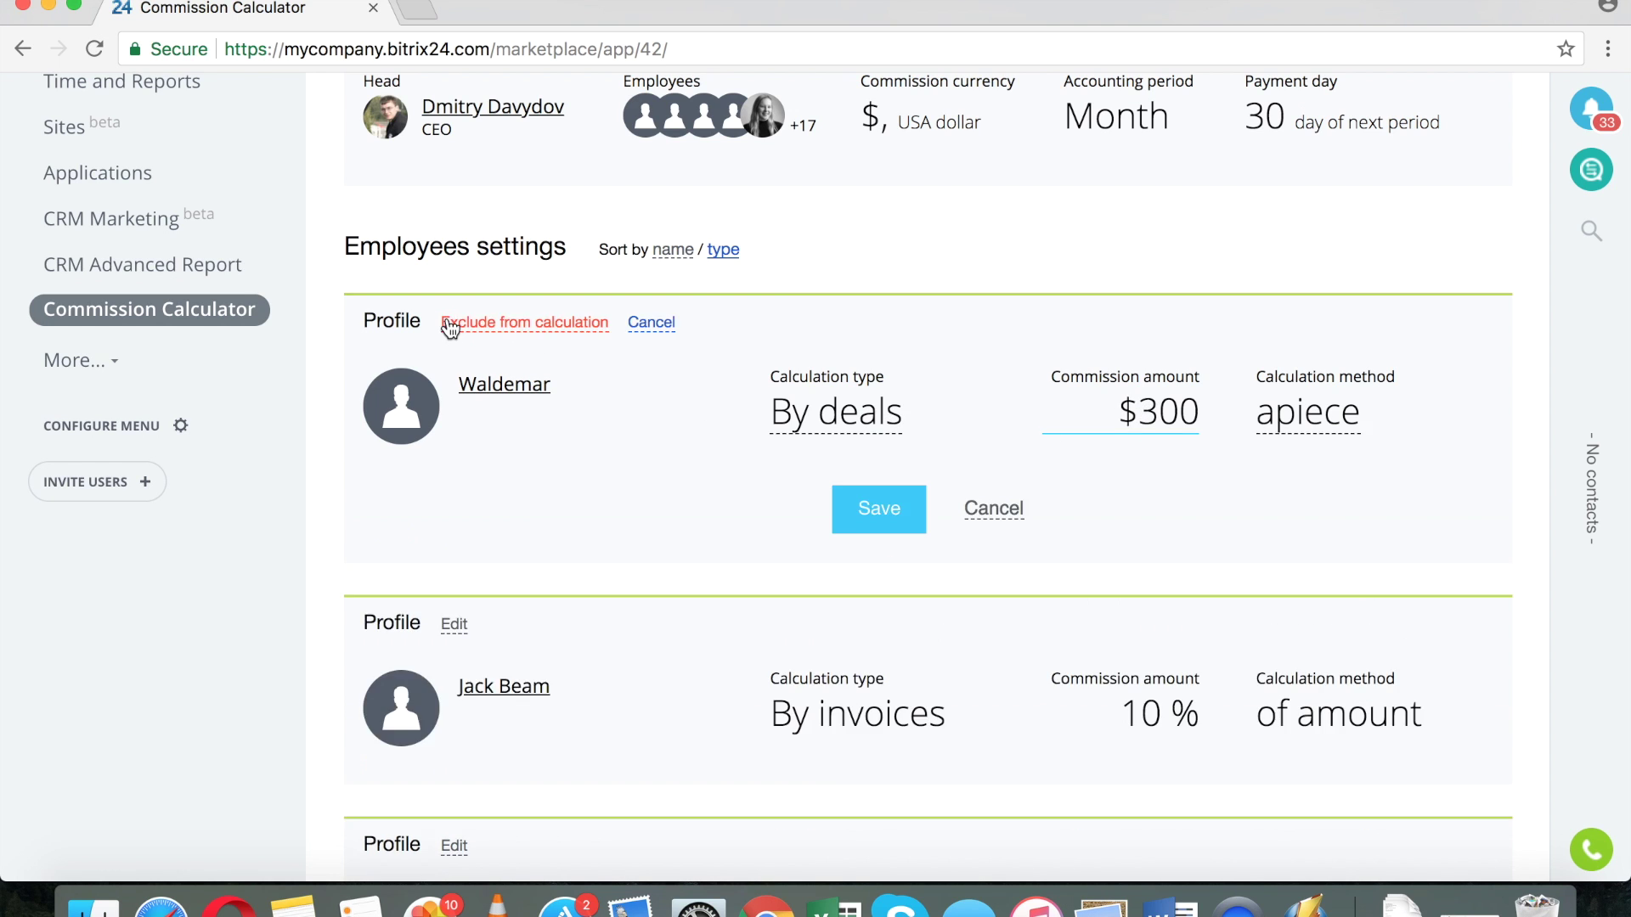
click(877, 423)
click(860, 548)
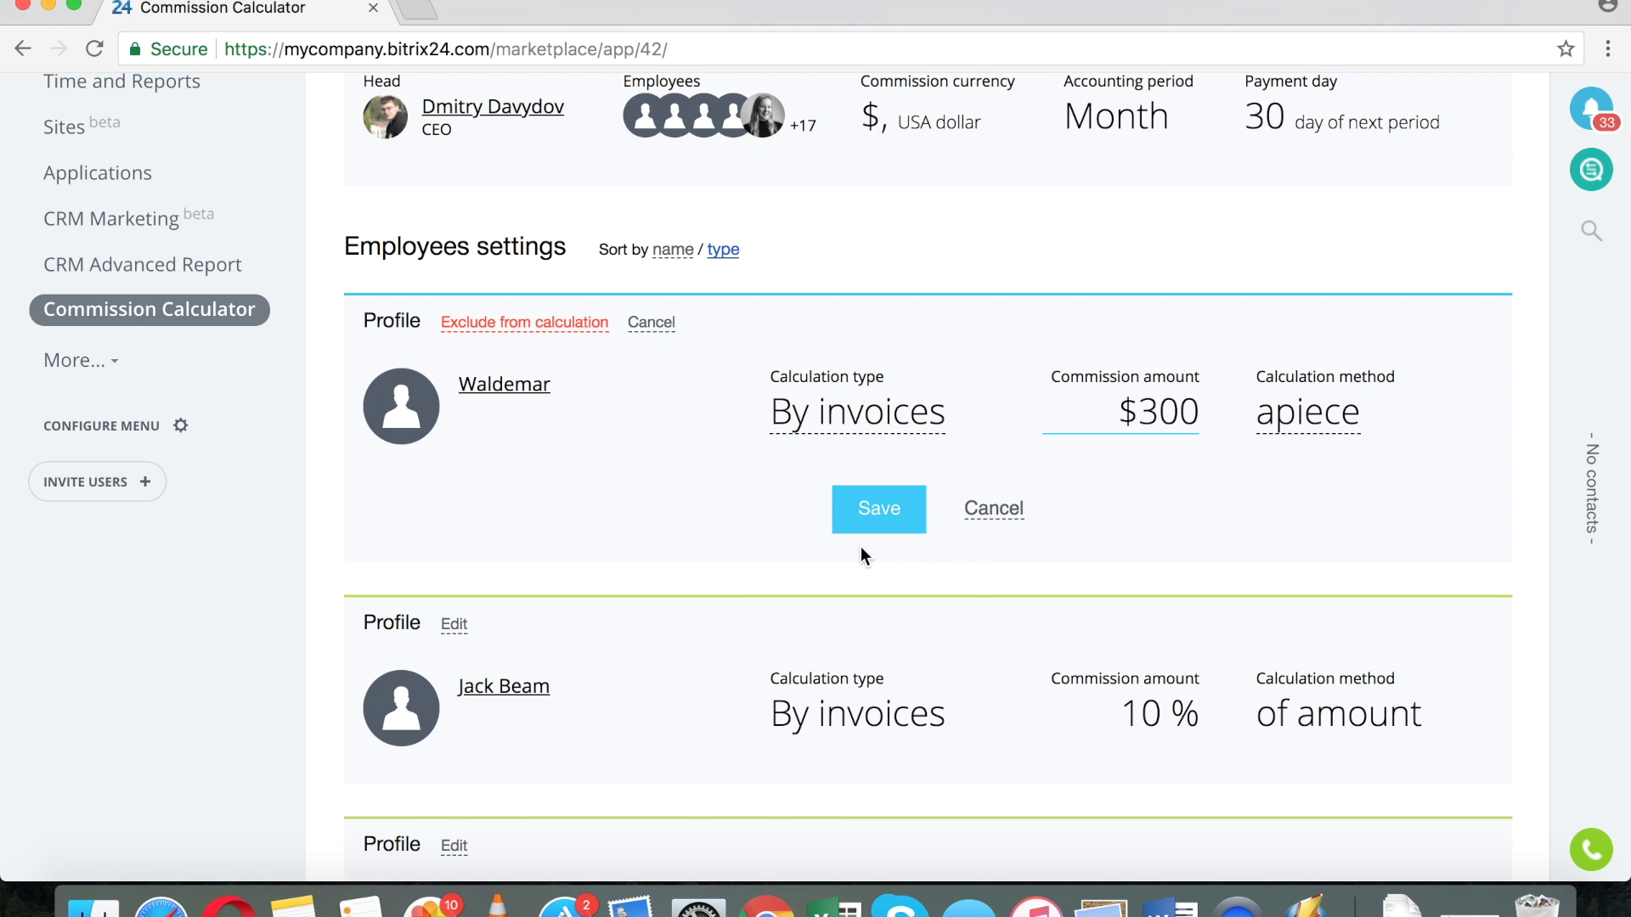
click(1282, 424)
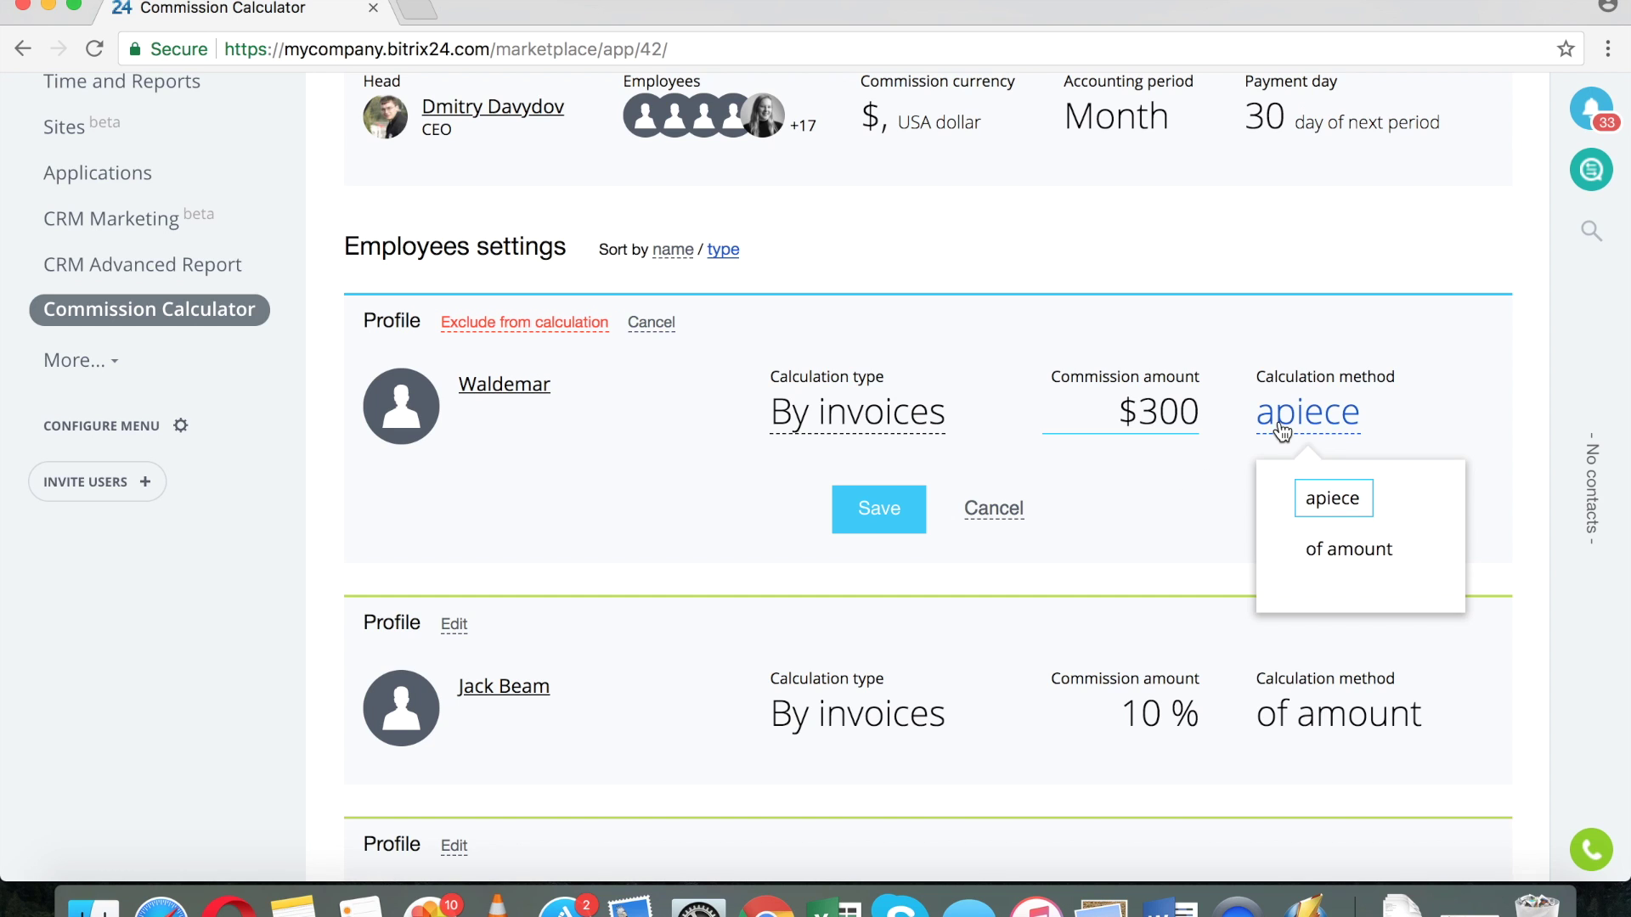
click(1313, 546)
click(1162, 415)
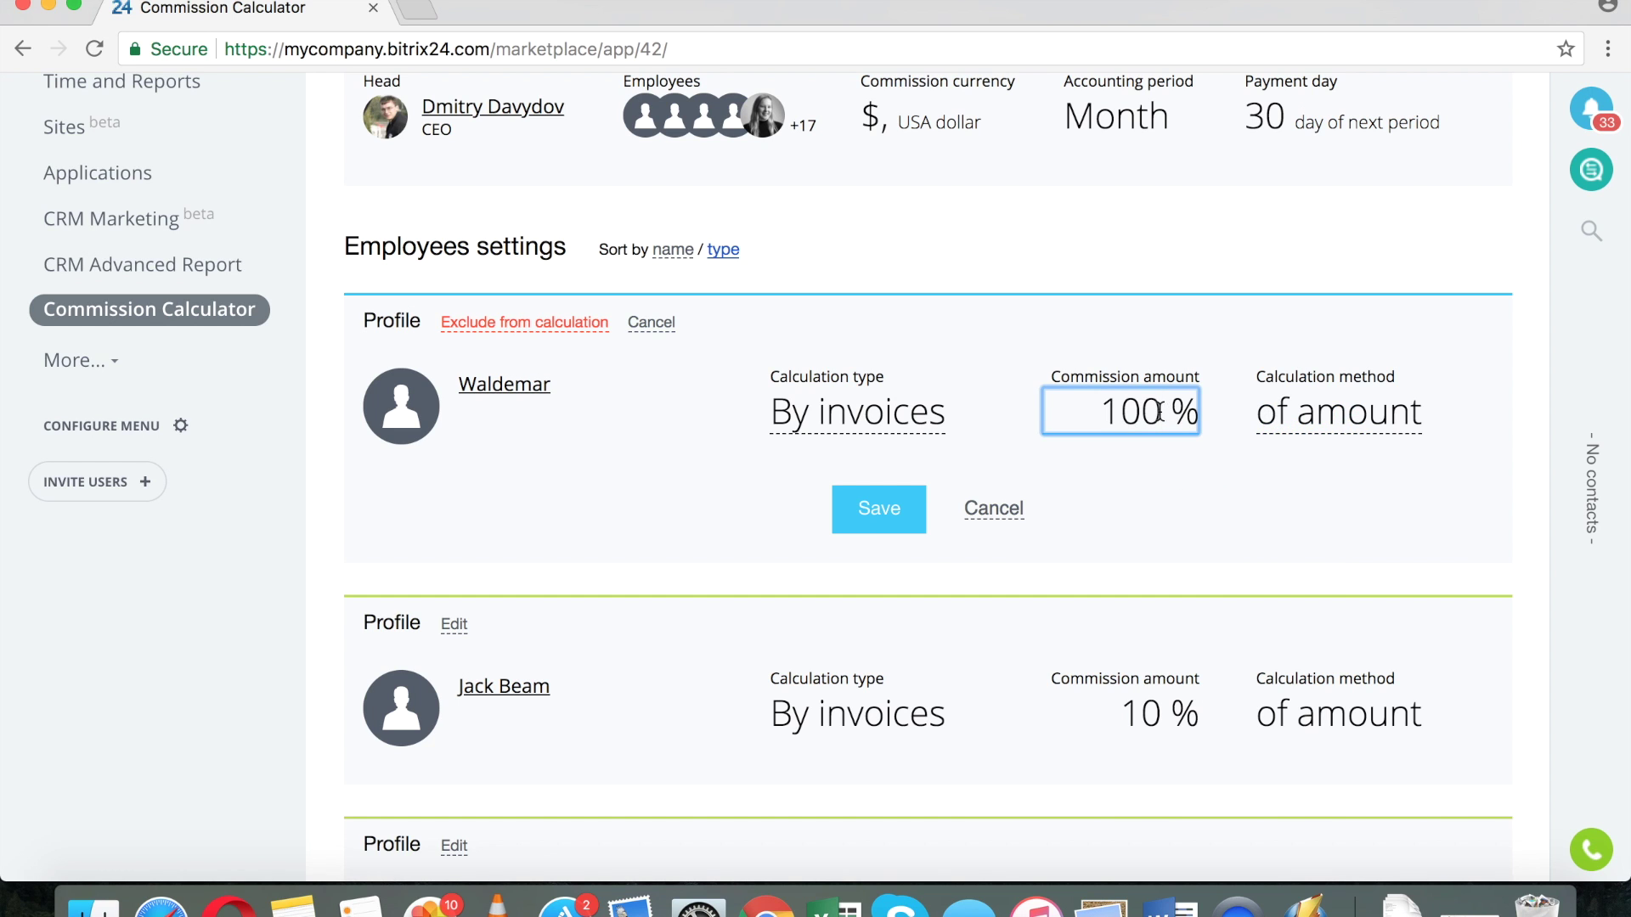
key(BackSpace)
scroll(1082, 550, up, 3)
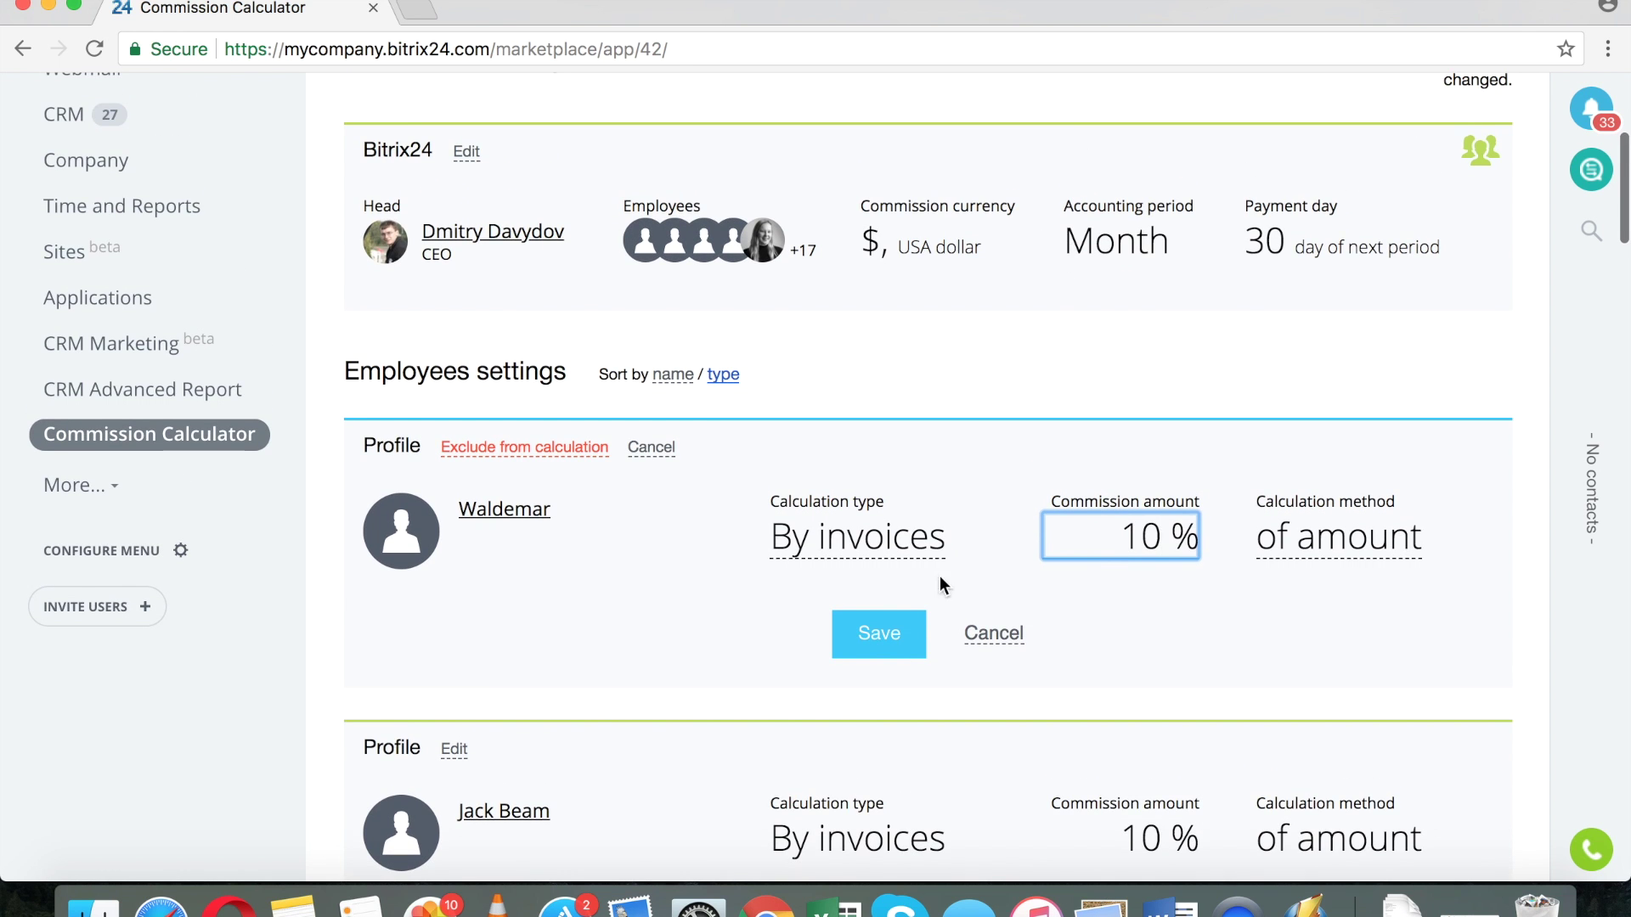
click(868, 654)
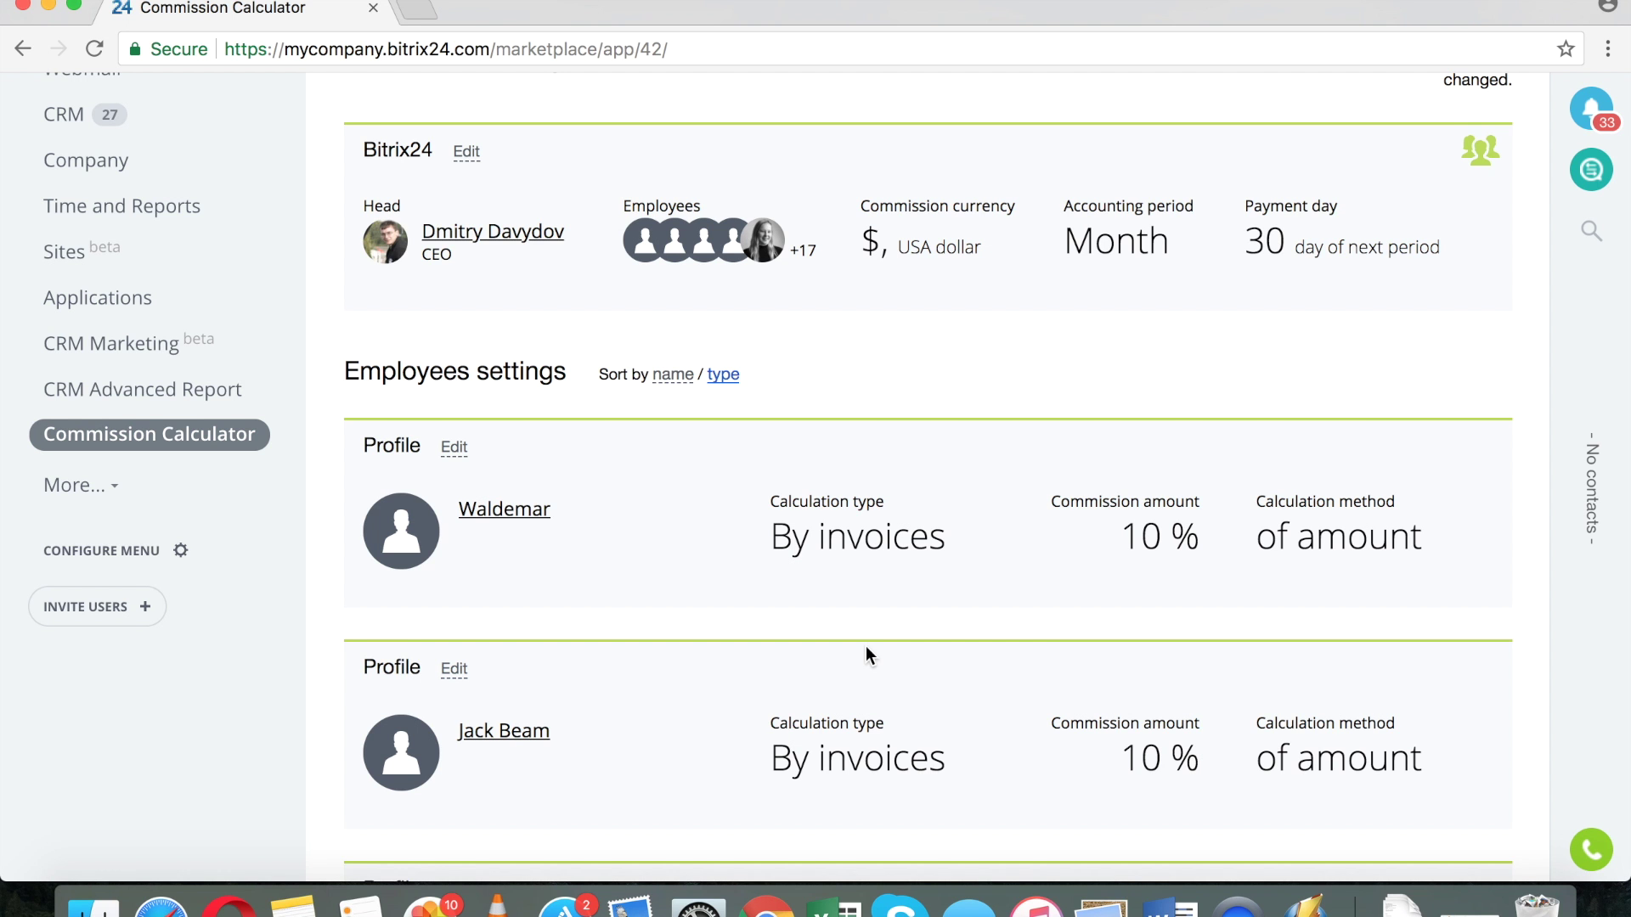
scroll(962, 502, up, 5)
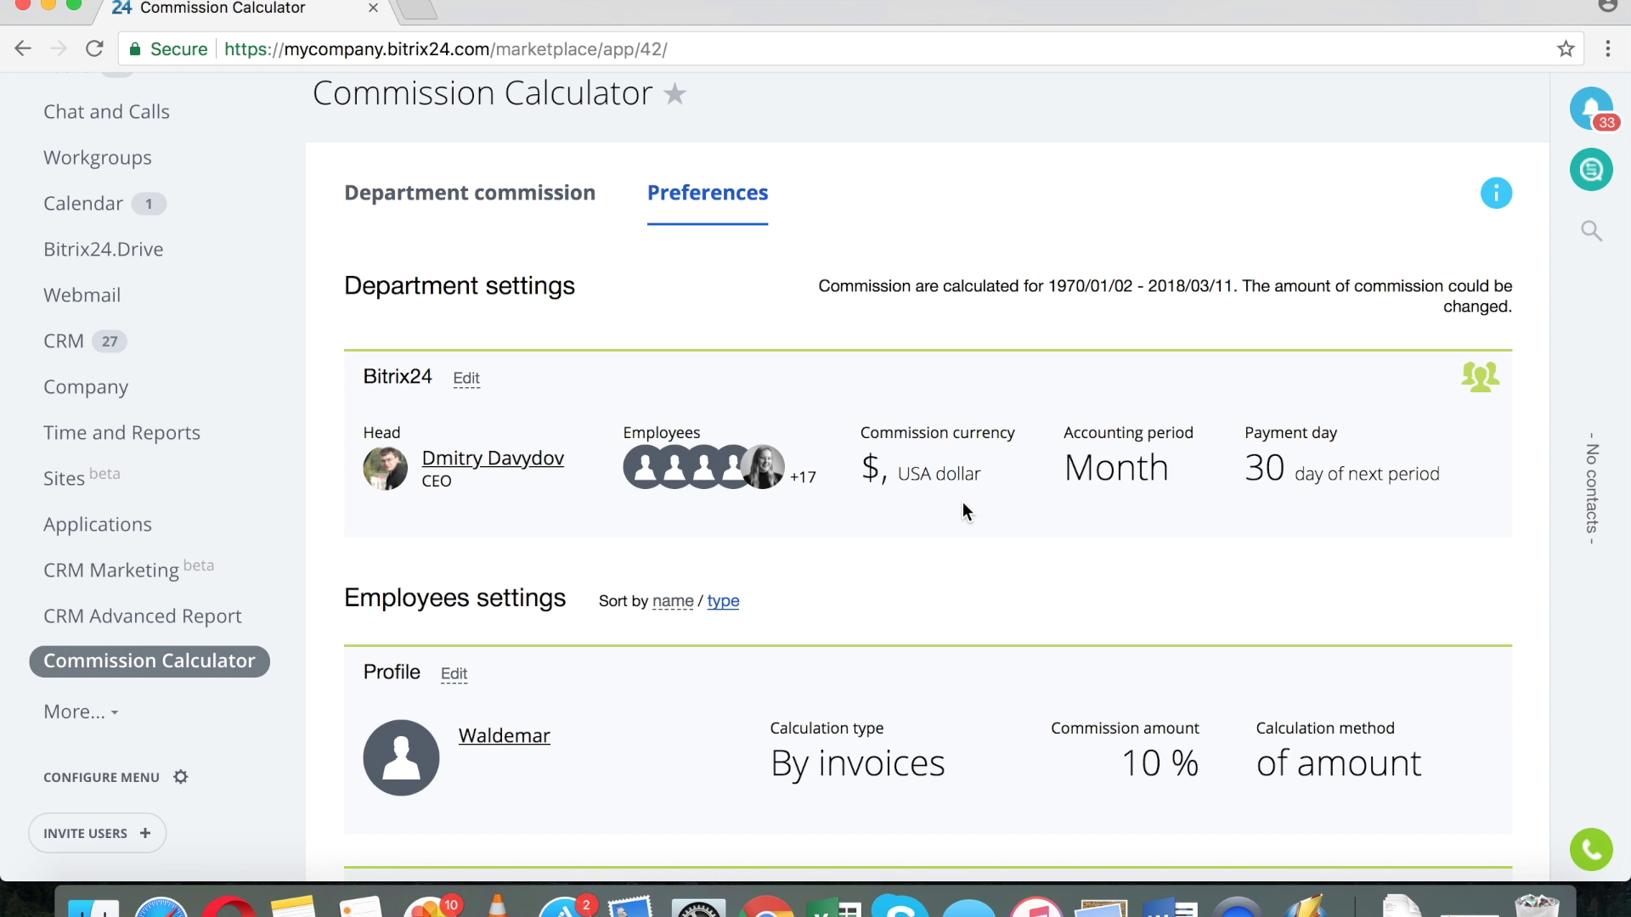
- Show the Department commission dashboard and close its demo view popup
click(508, 194)
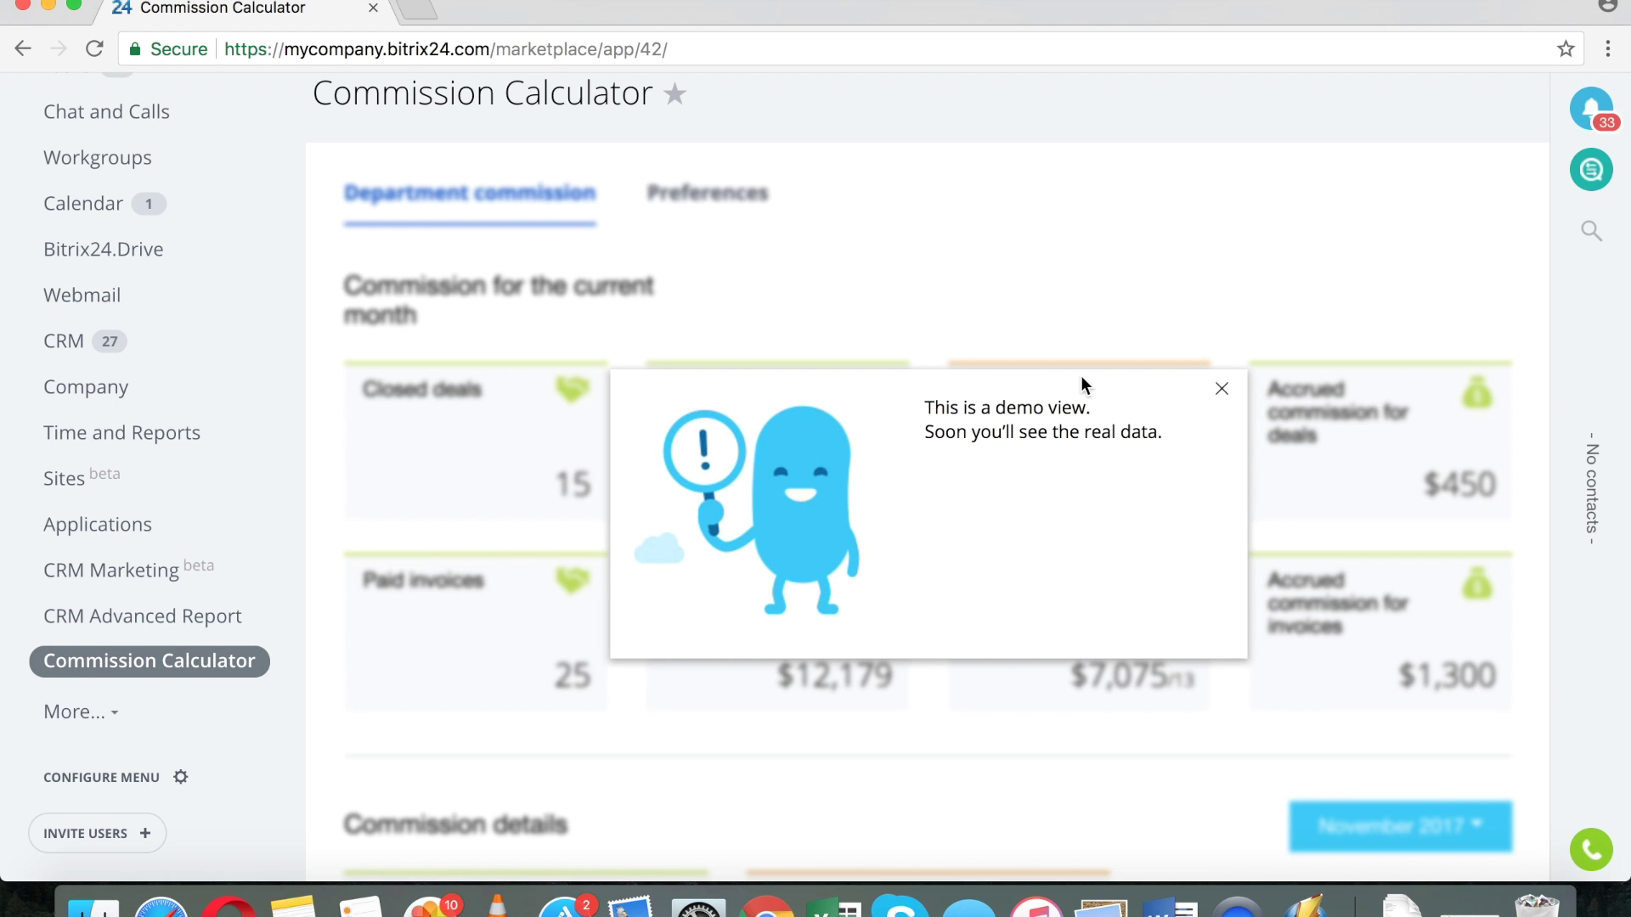
click(1223, 391)
scroll(1260, 304, down, 3)
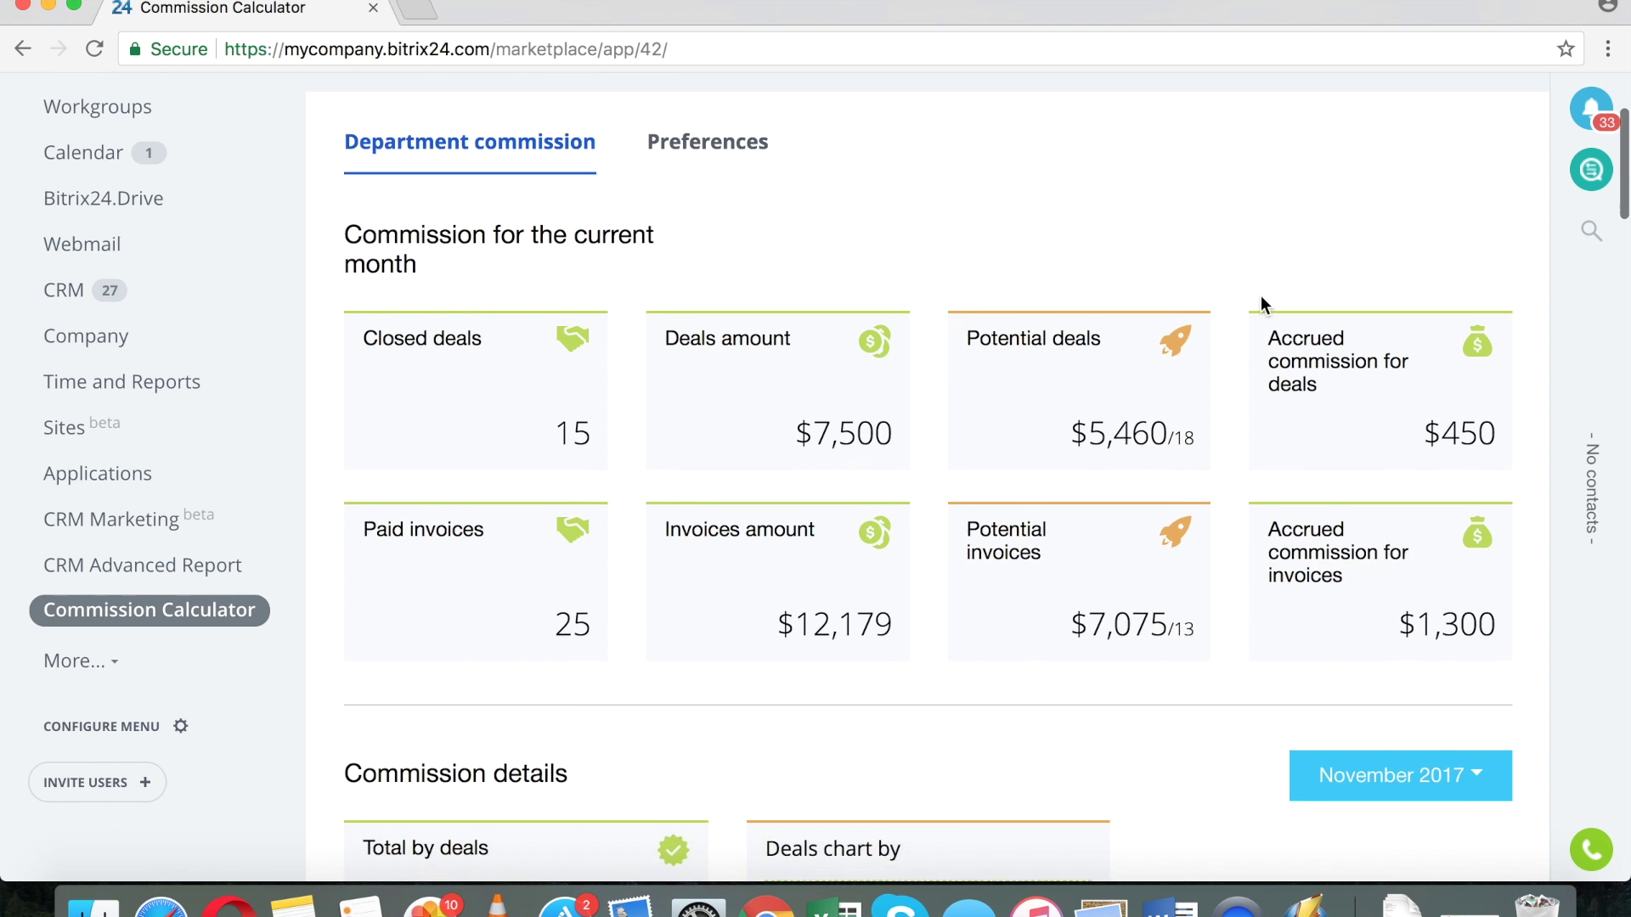
scroll(1261, 298, down, 1)
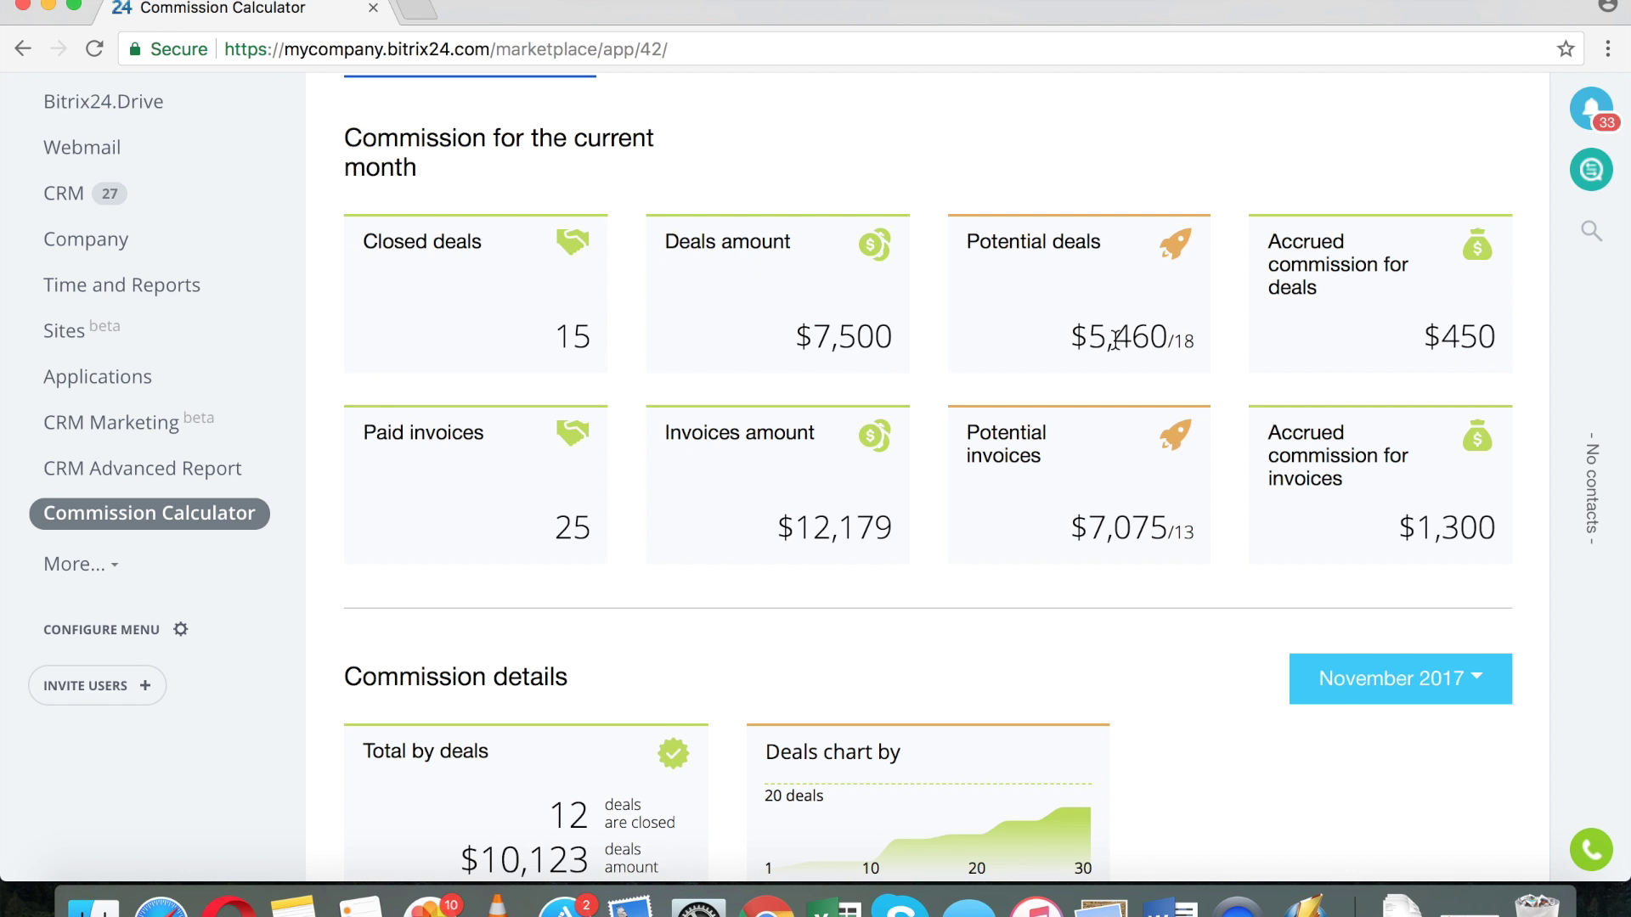
scroll(1104, 305, down, 1)
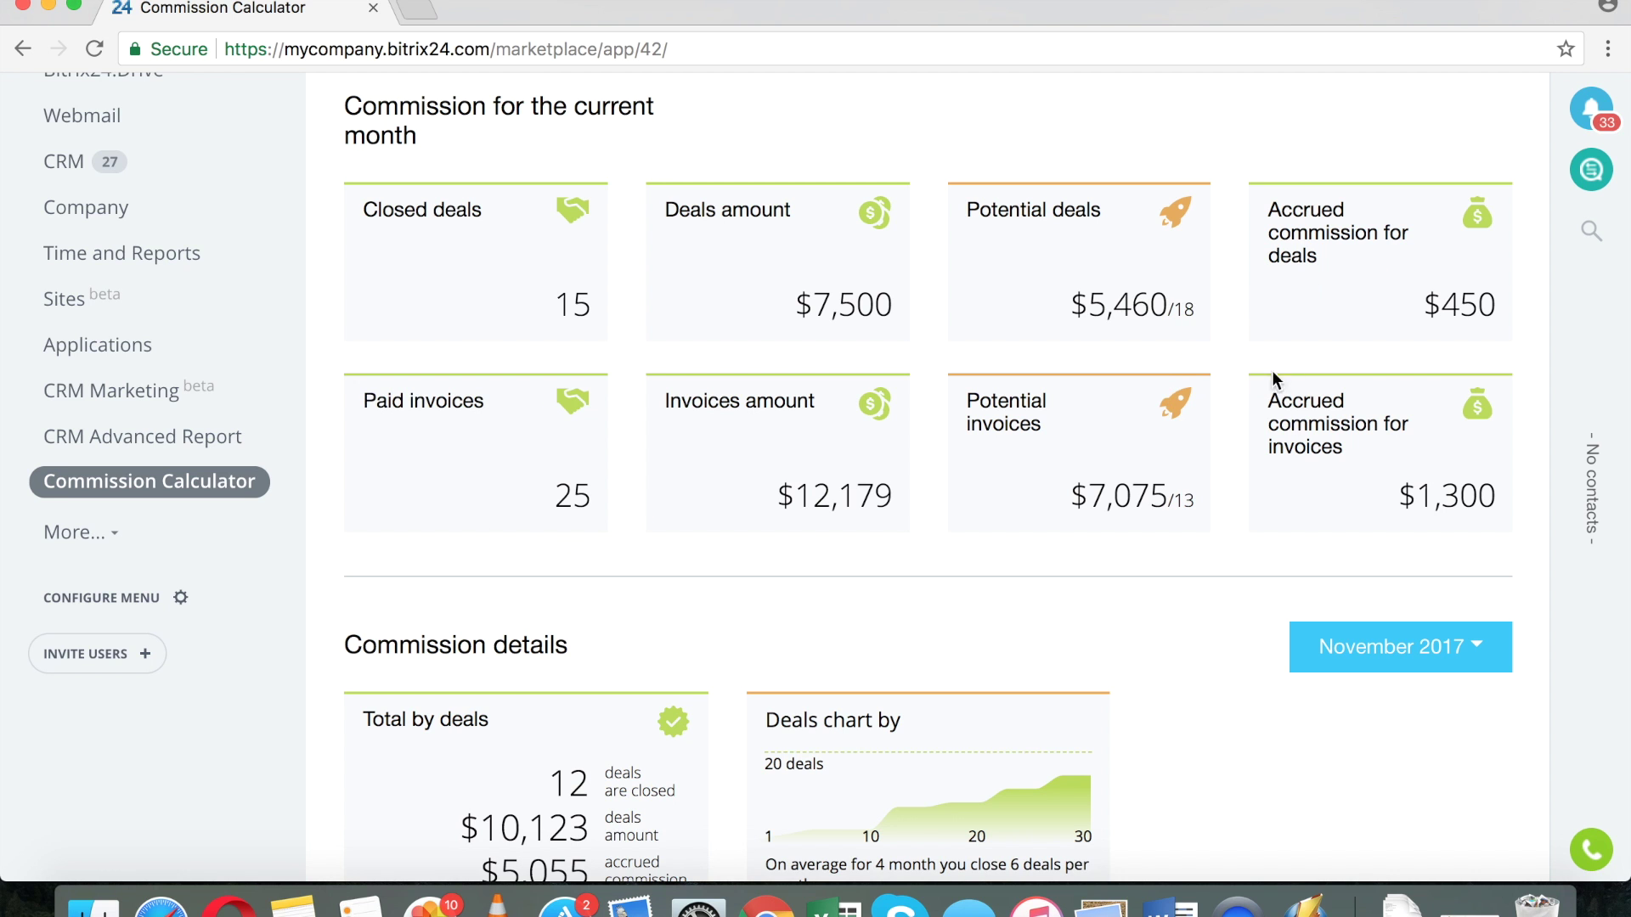
scroll(1362, 365, down, 1)
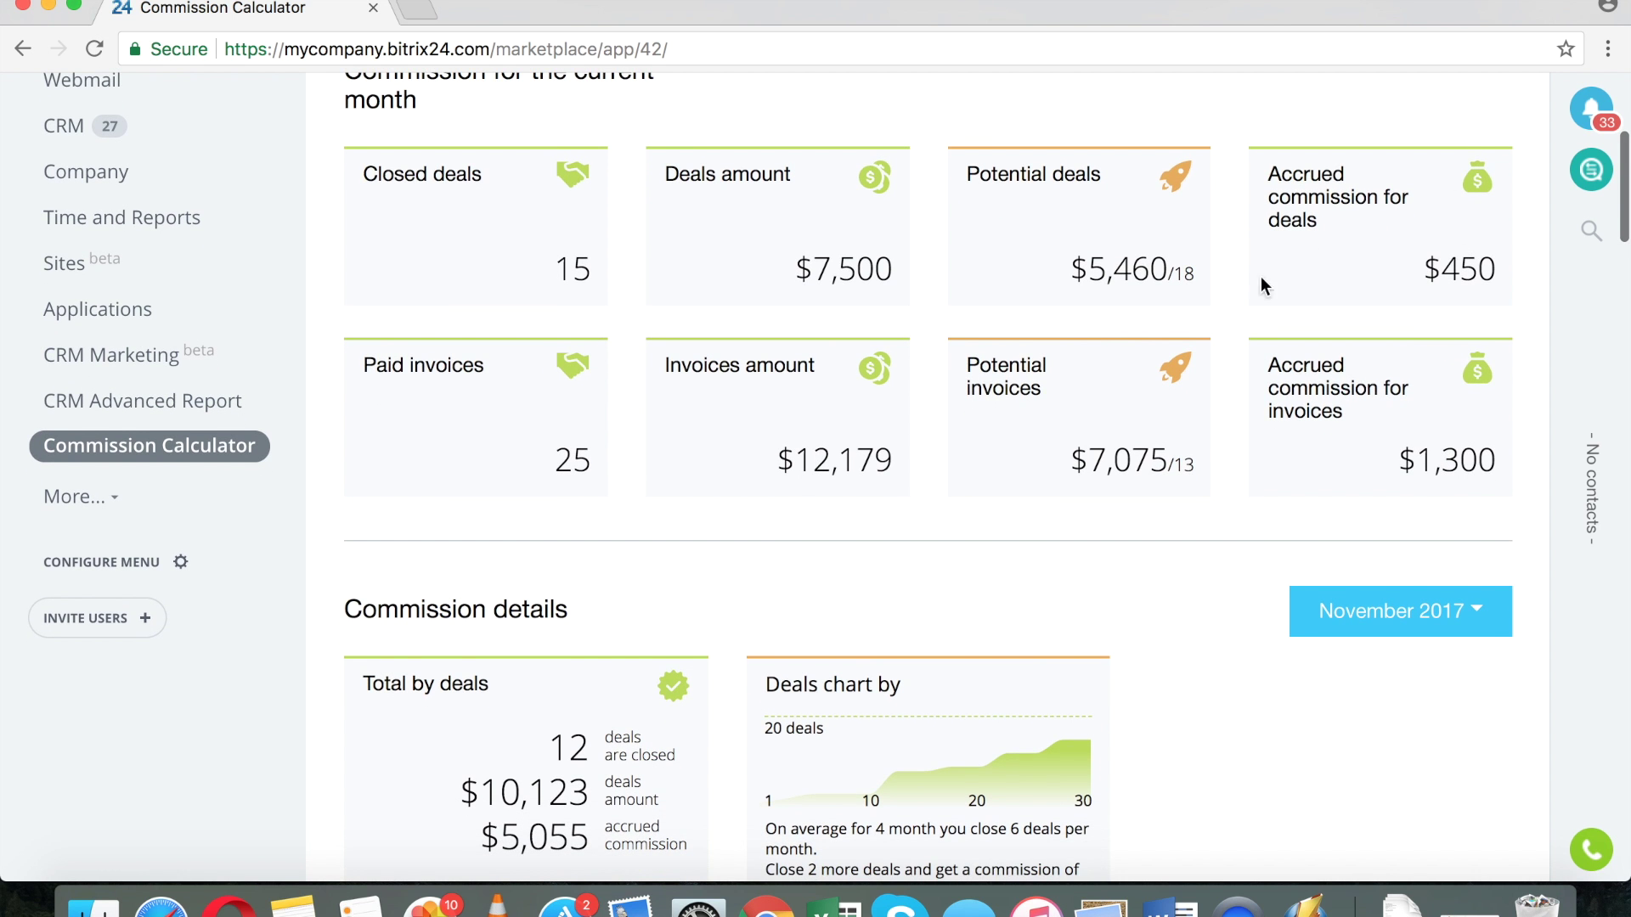
scroll(1275, 284, down, 2)
scroll(1297, 295, down, 15)
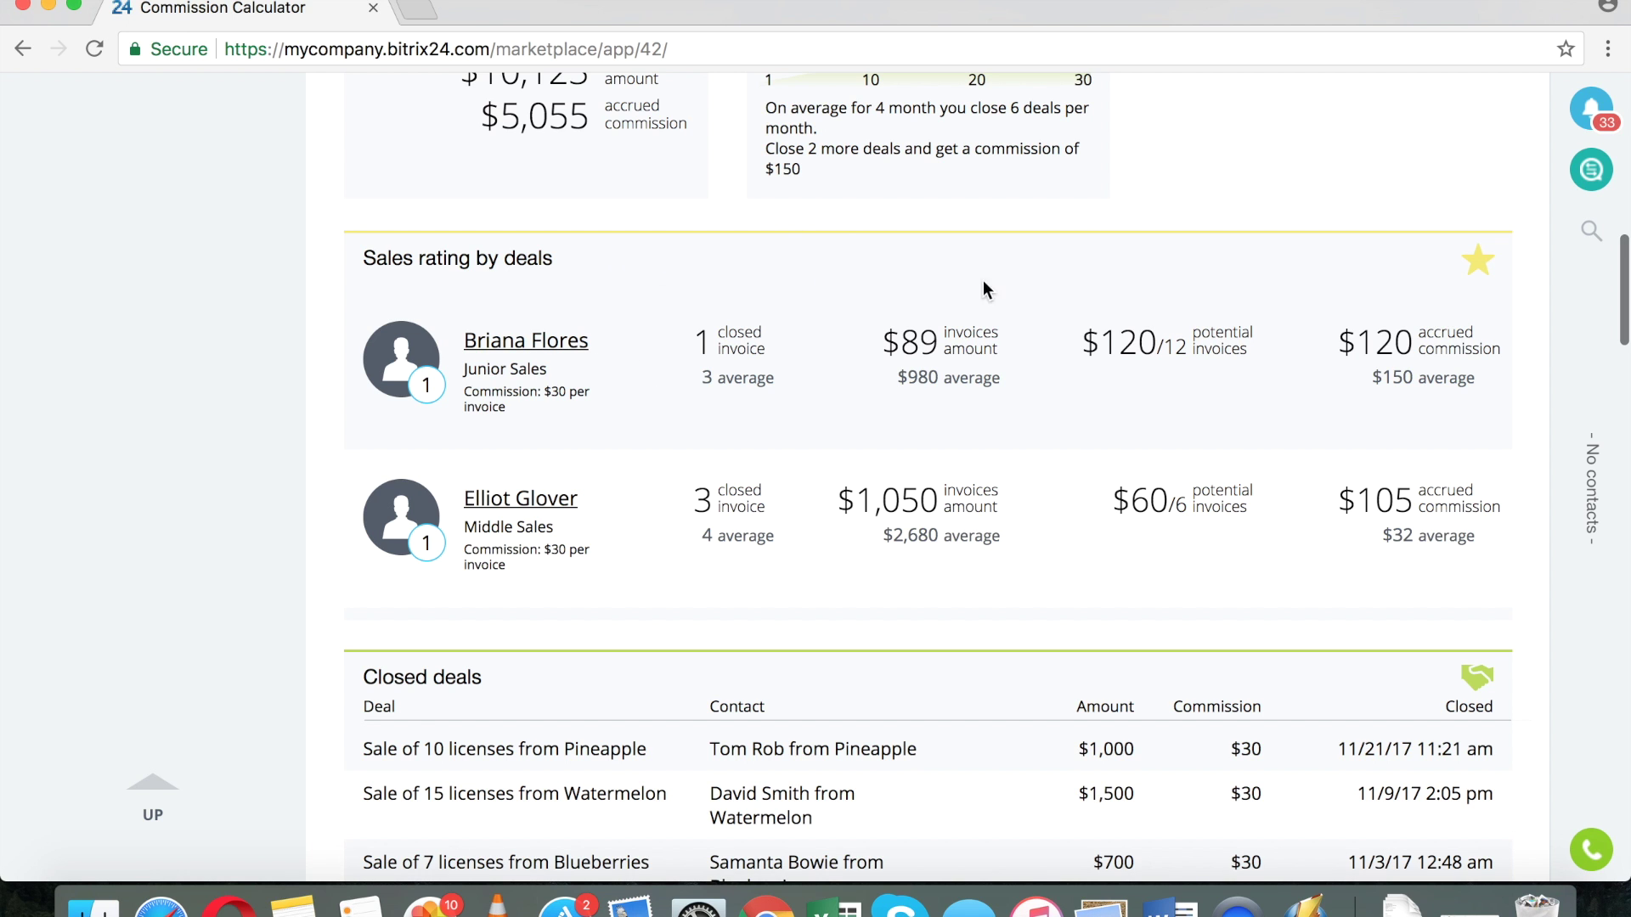
scroll(1151, 316, down, 4)
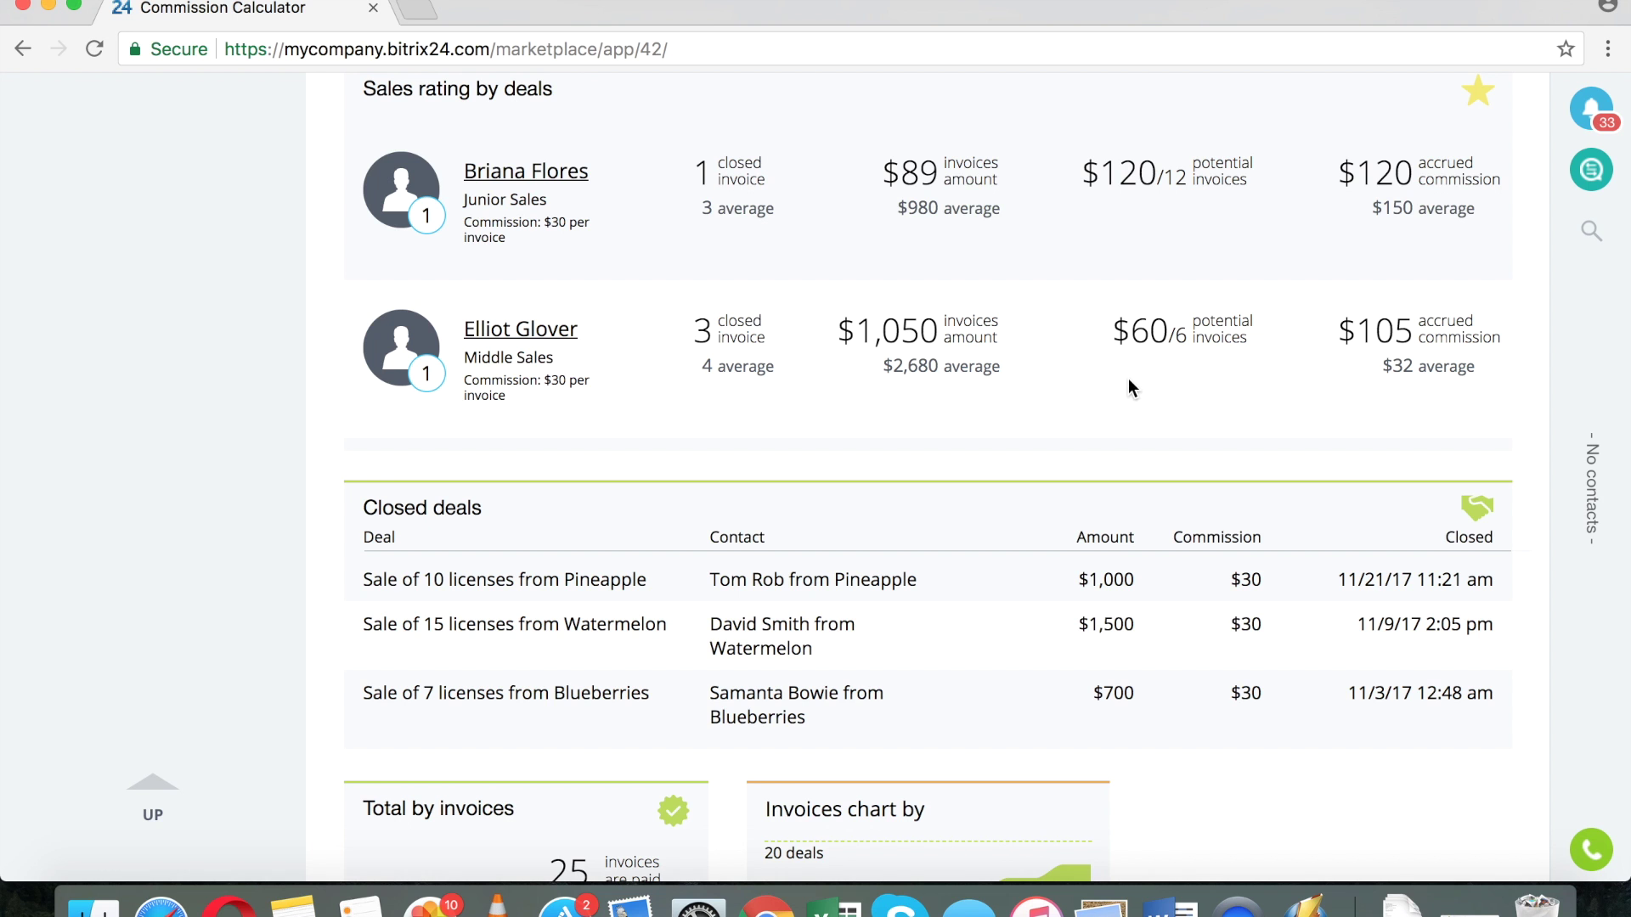
scroll(1068, 394, down, 4)
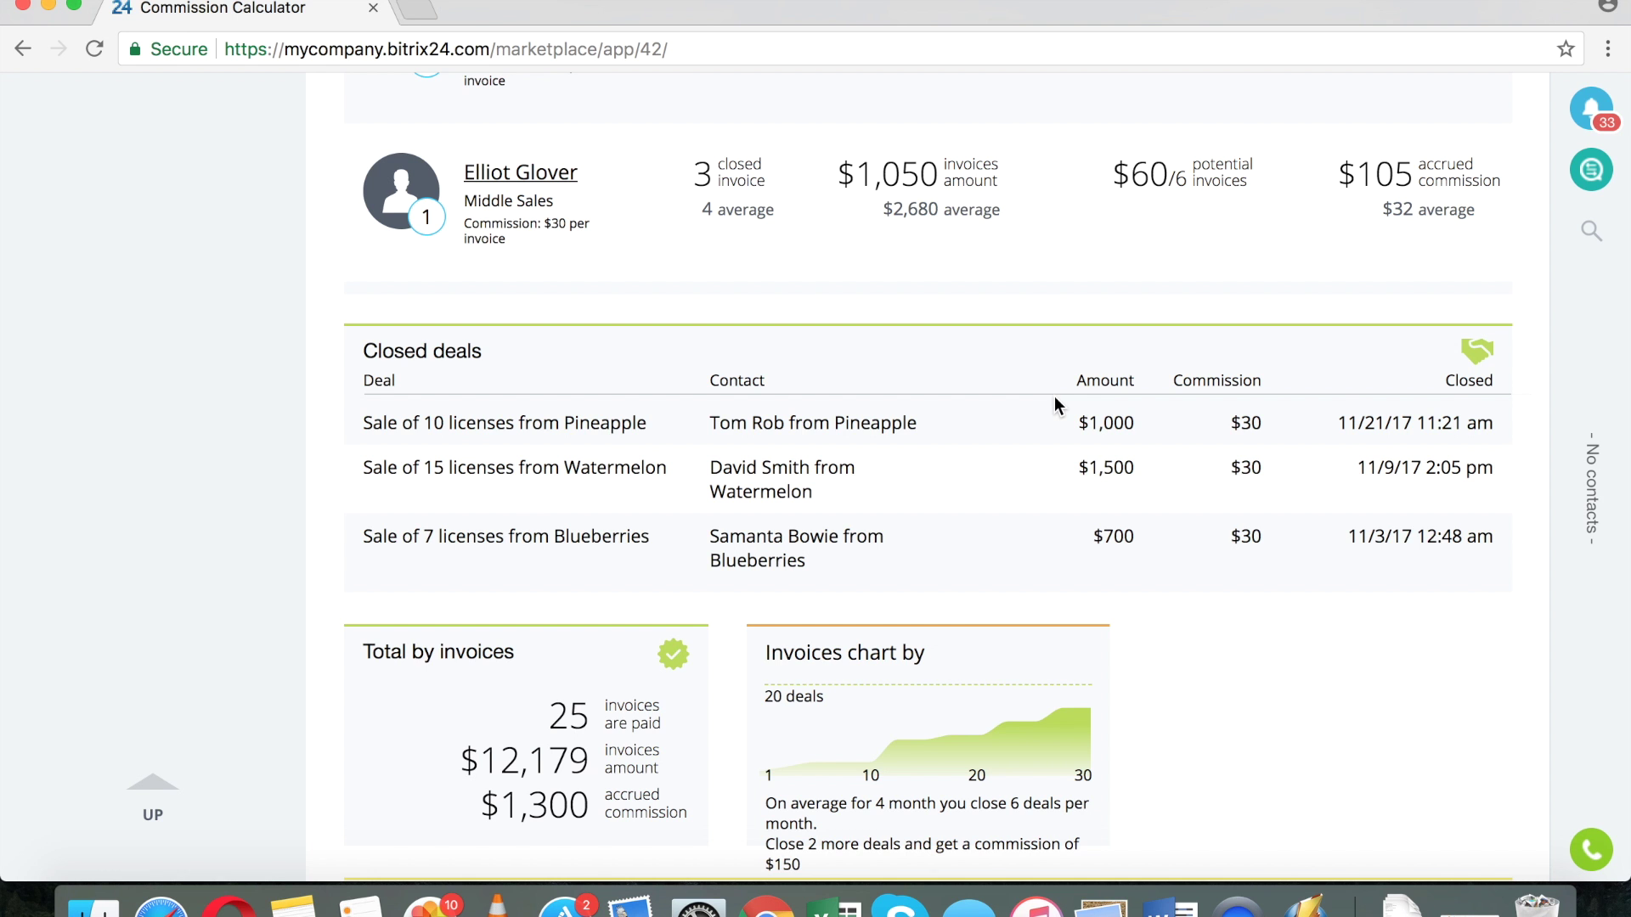
scroll(1041, 431, down, 10)
scroll(1299, 489, down, 4)
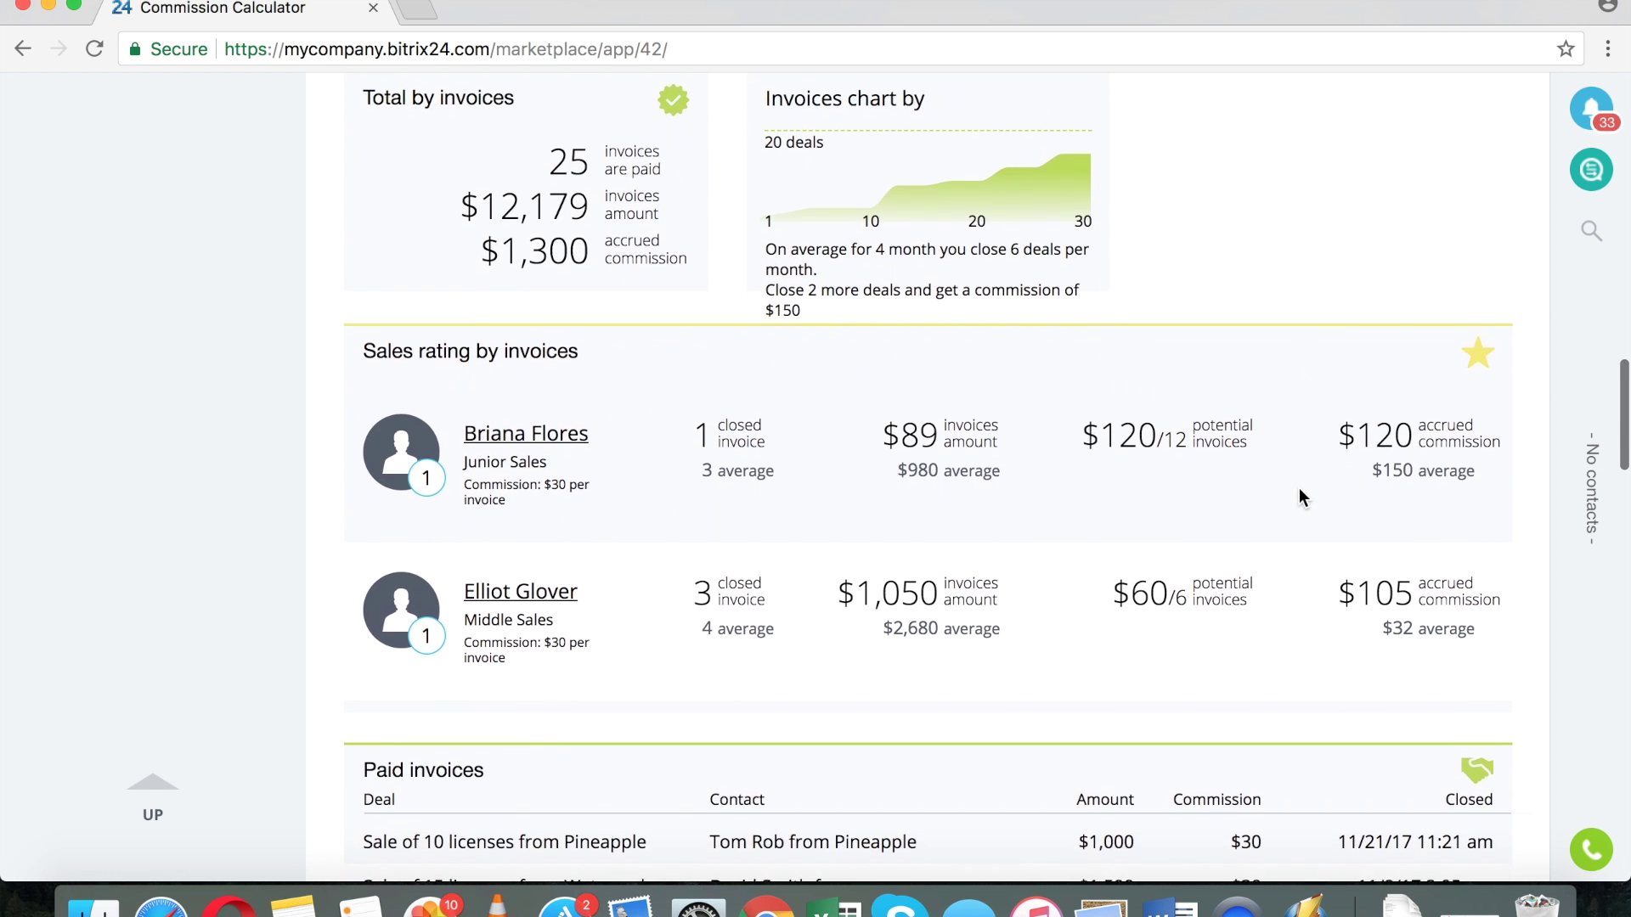
scroll(1224, 429, down, 14)
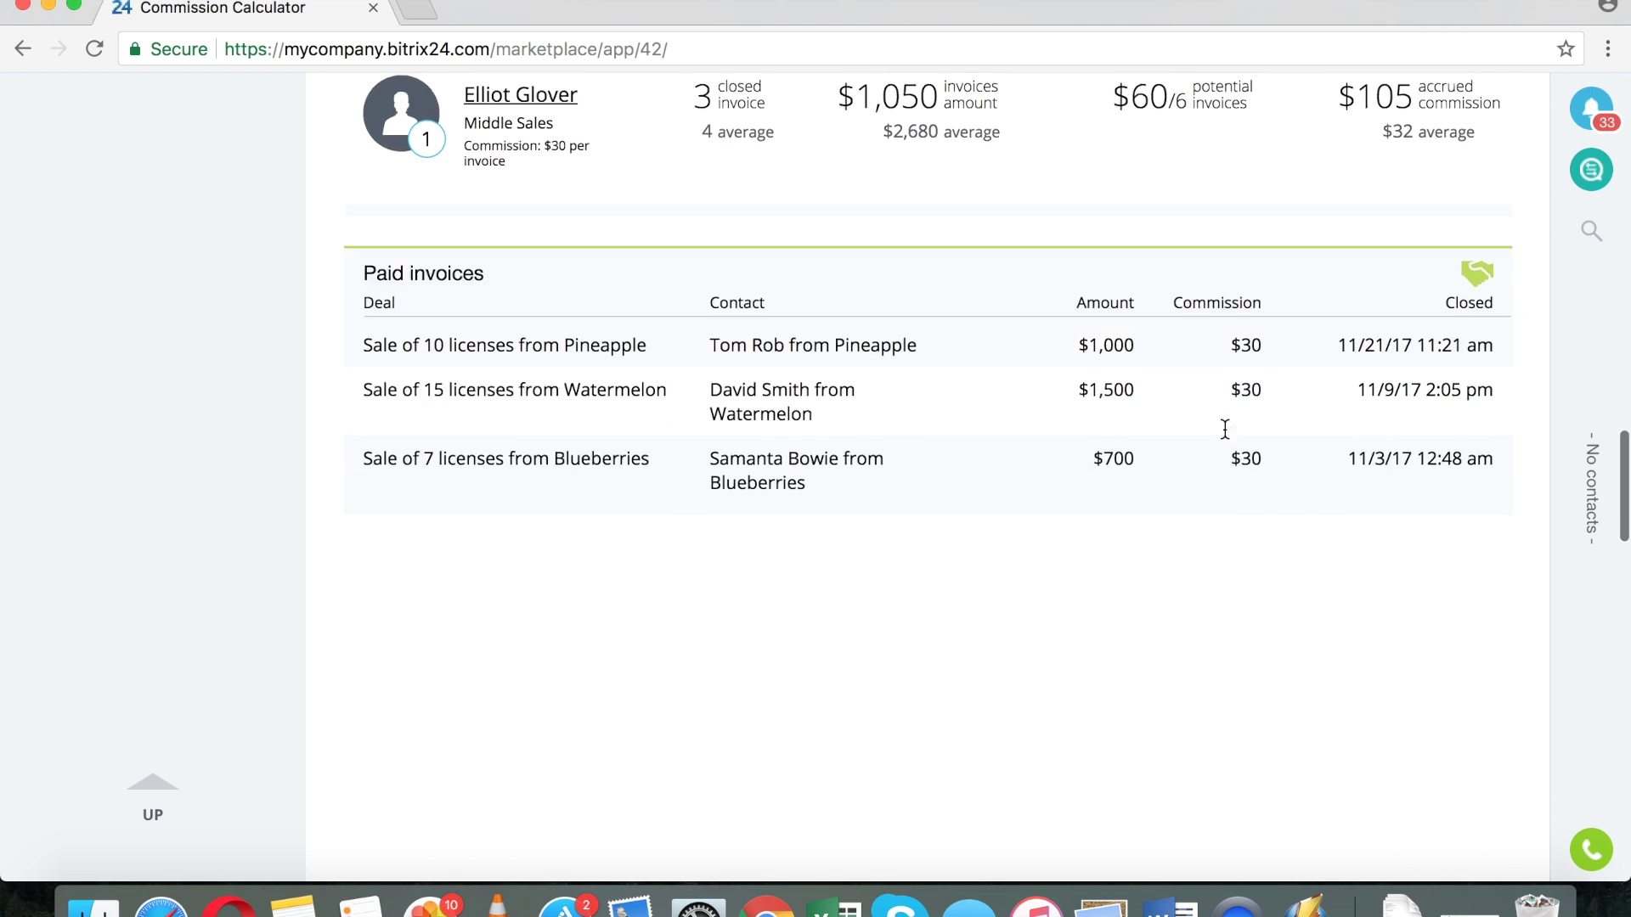
scroll(1219, 540, up, 20)
scroll(1223, 550, up, 3)
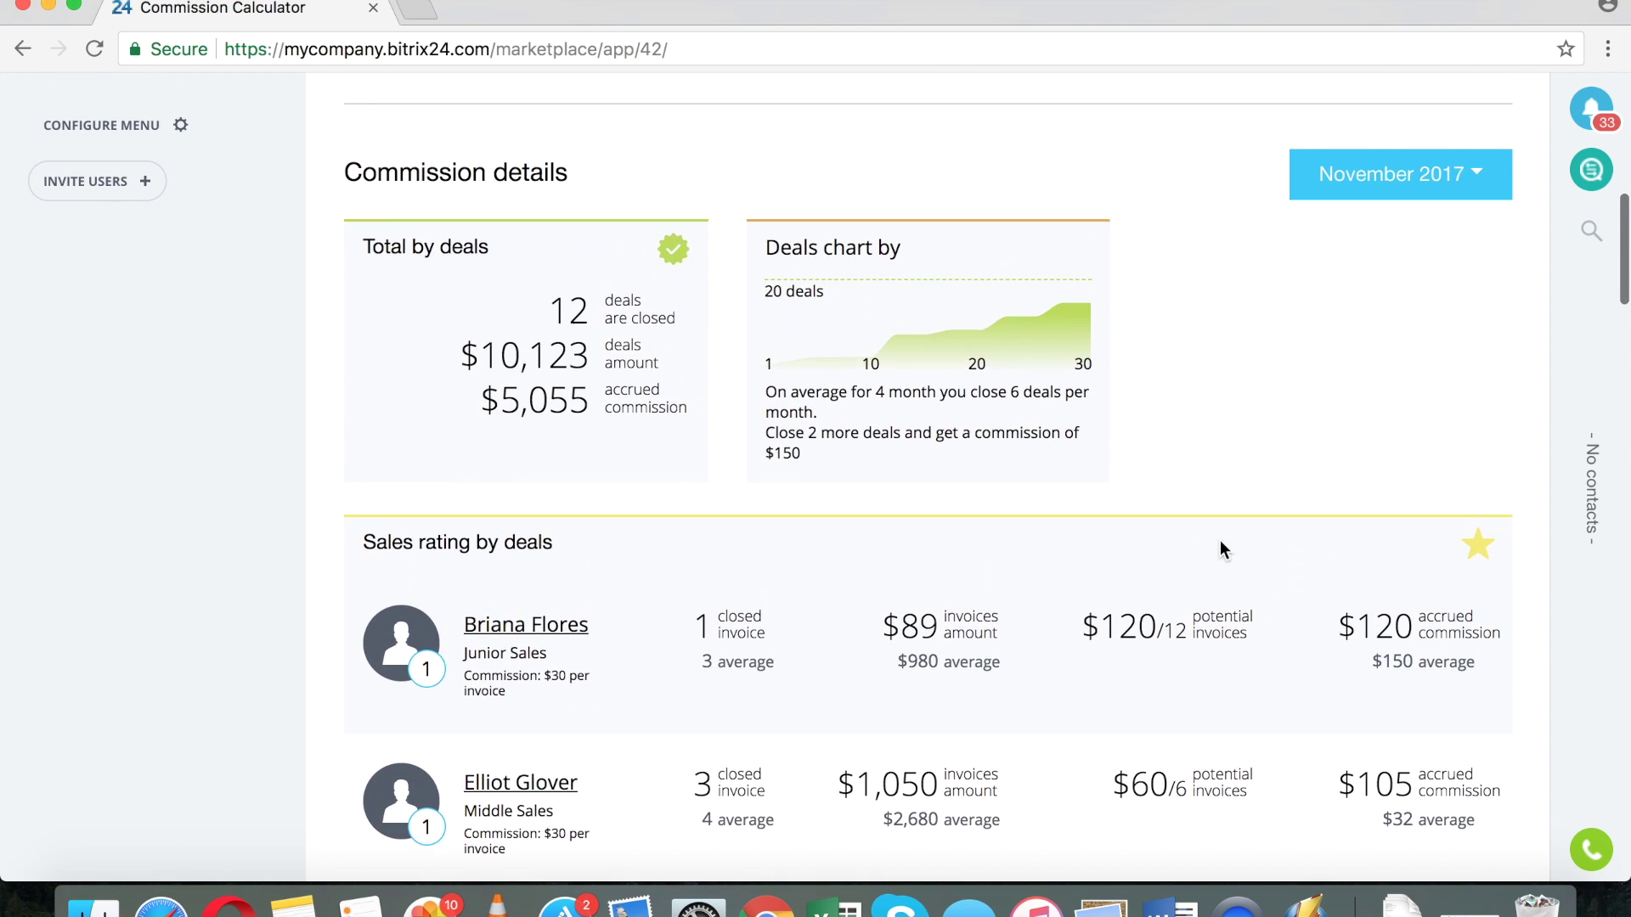
scroll(1221, 544, up, 20)
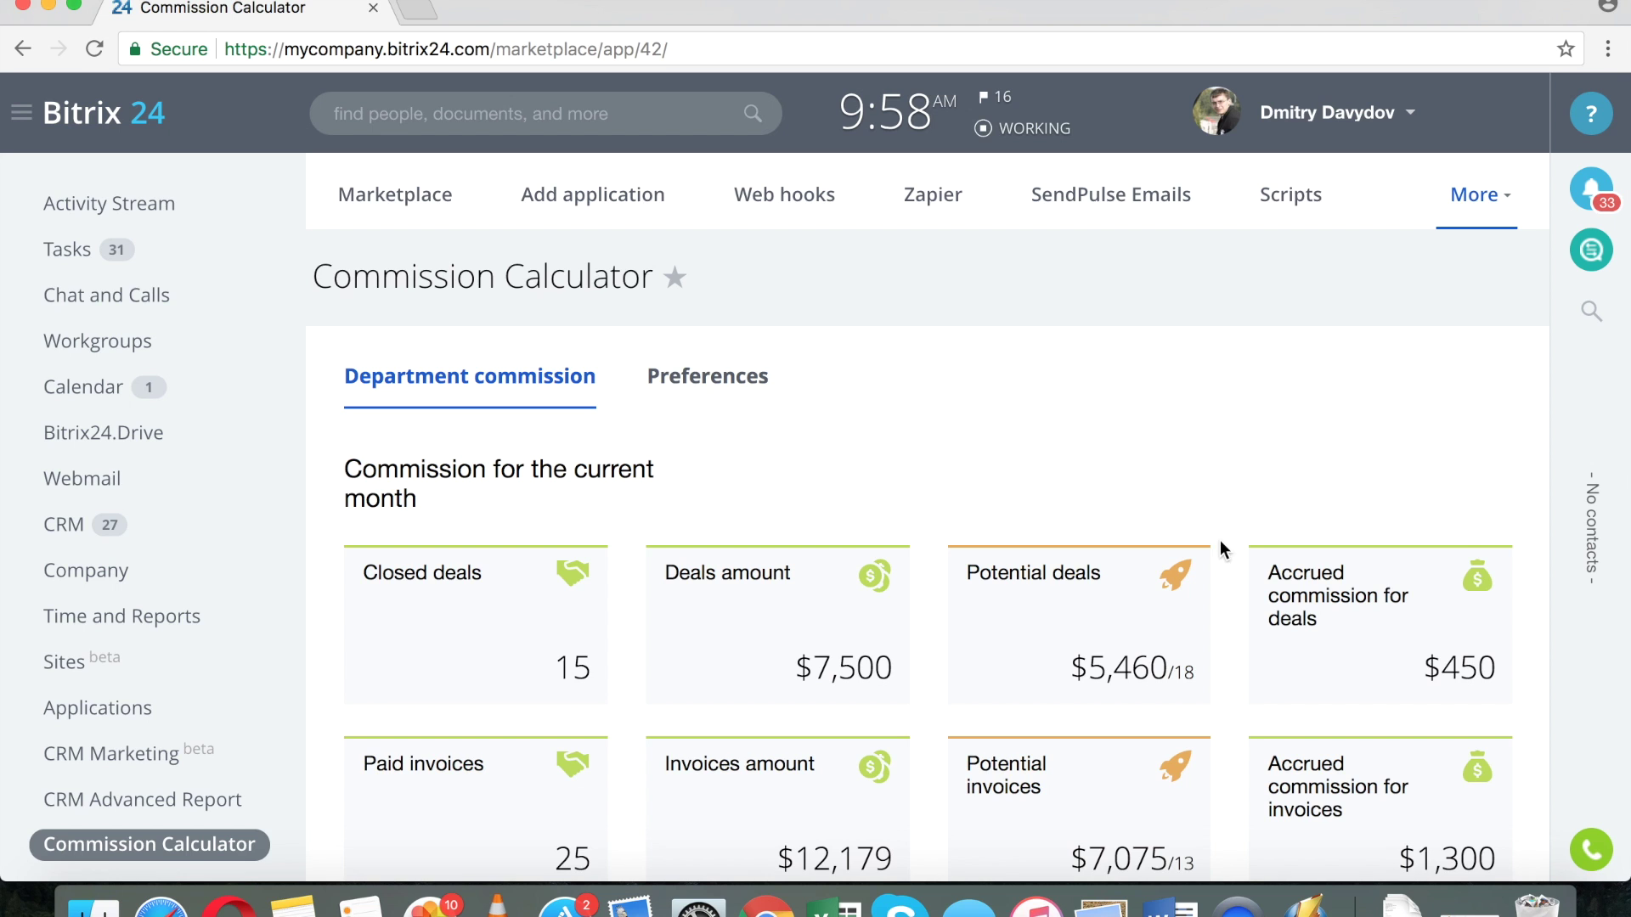
- Return to the Marketplace Top page, browsing it and the Categories list without choosing one
click(390, 204)
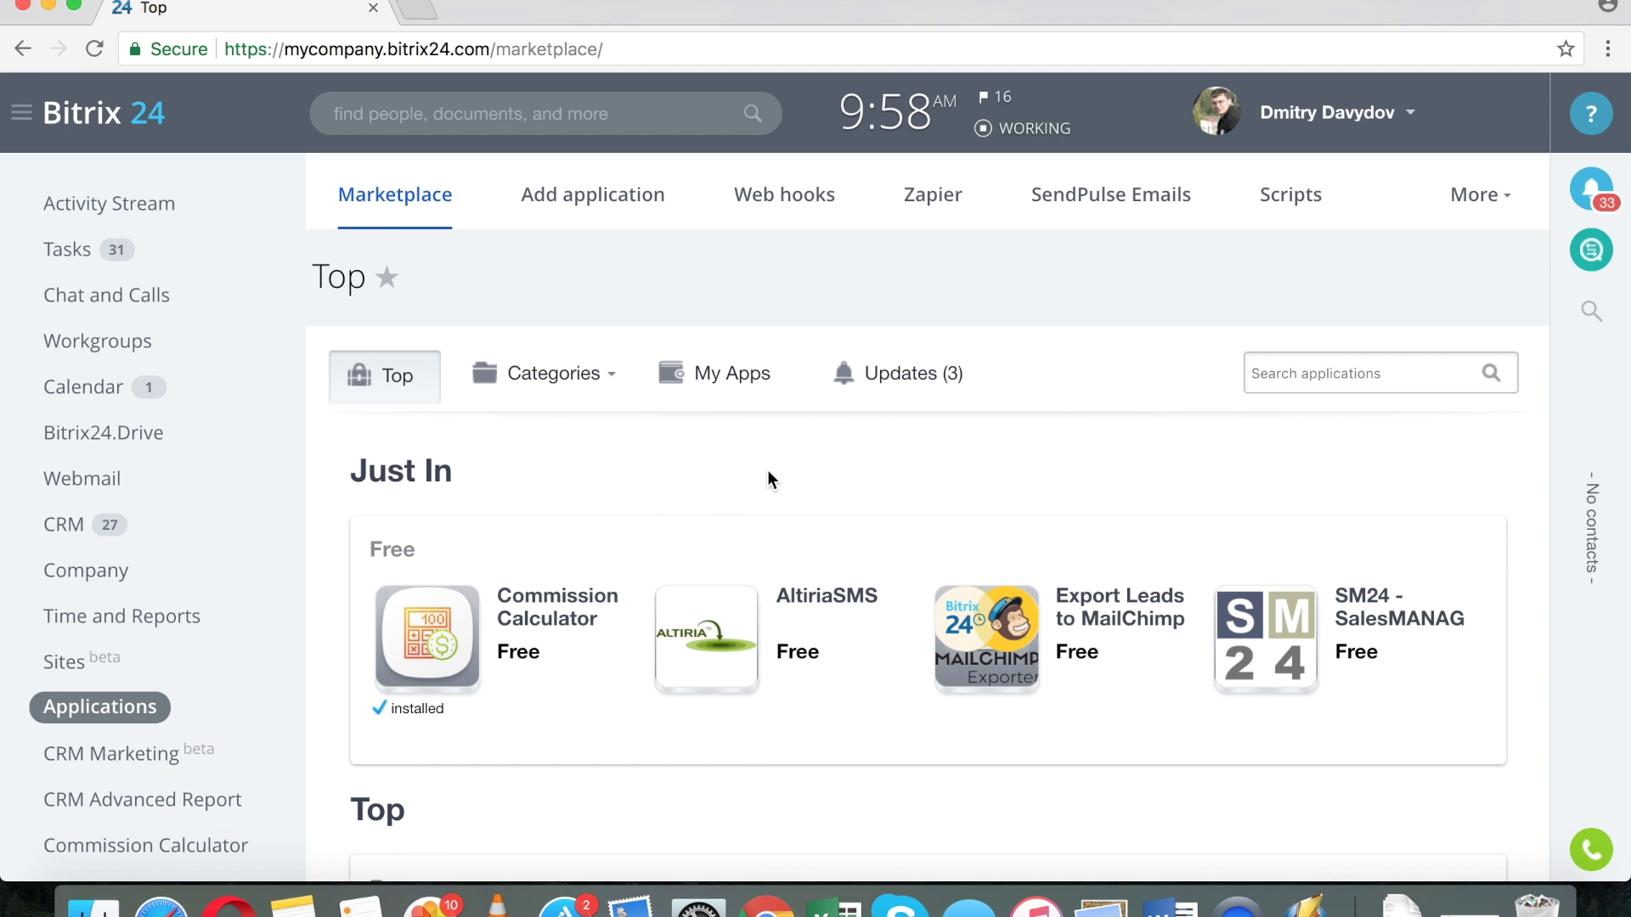
scroll(767, 470, down, 5)
scroll(953, 508, down, 2)
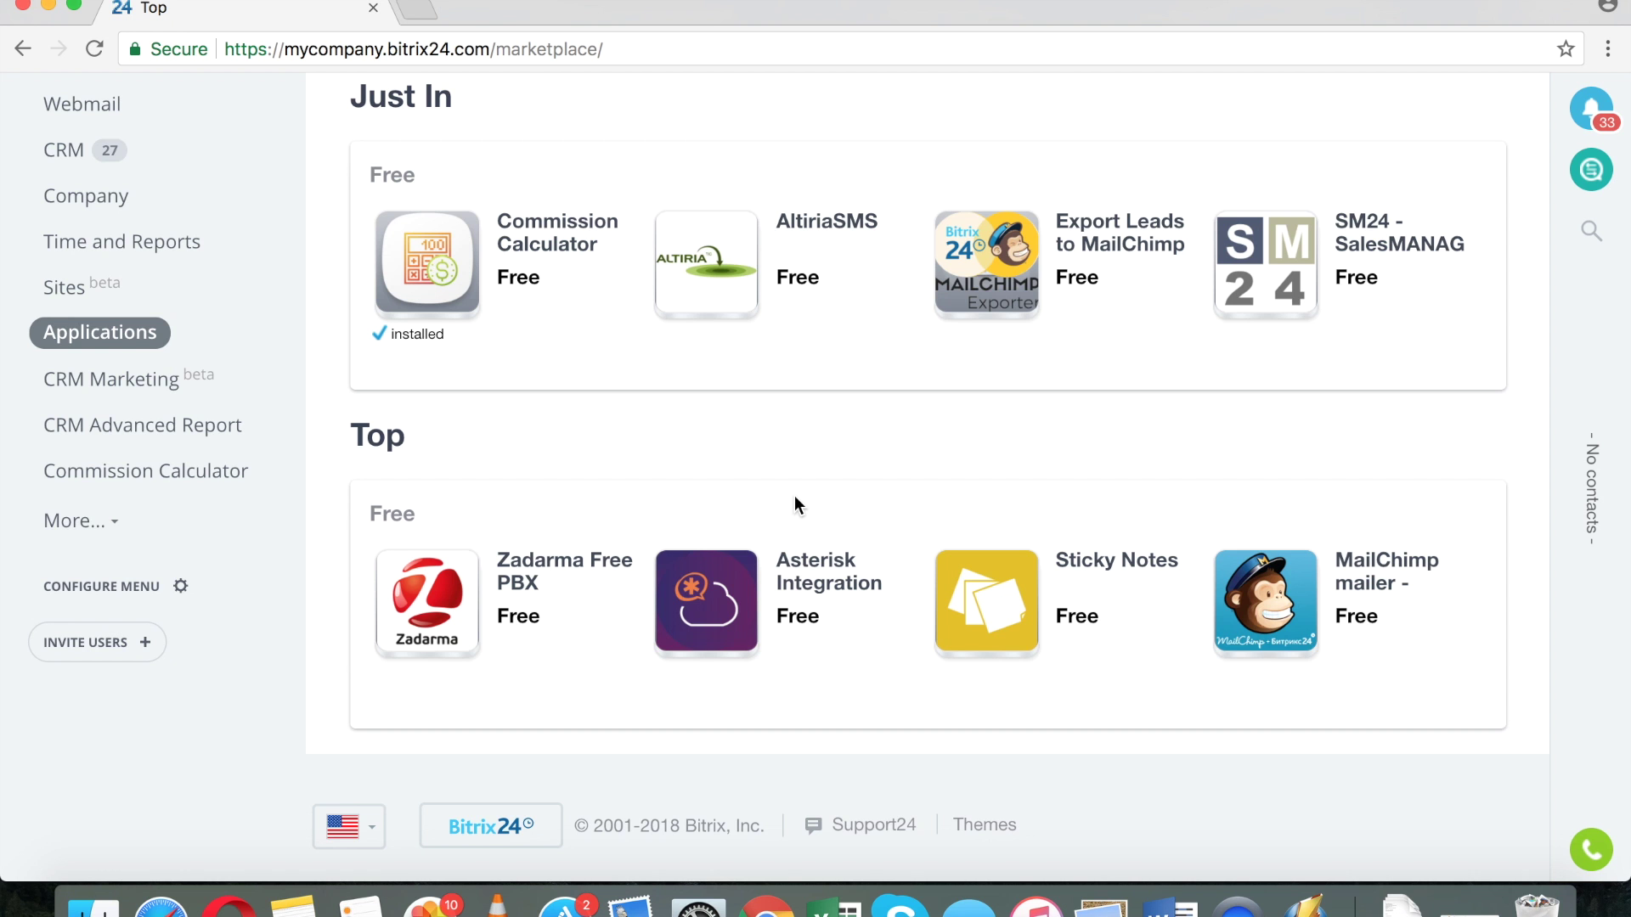
scroll(794, 501, up, 4)
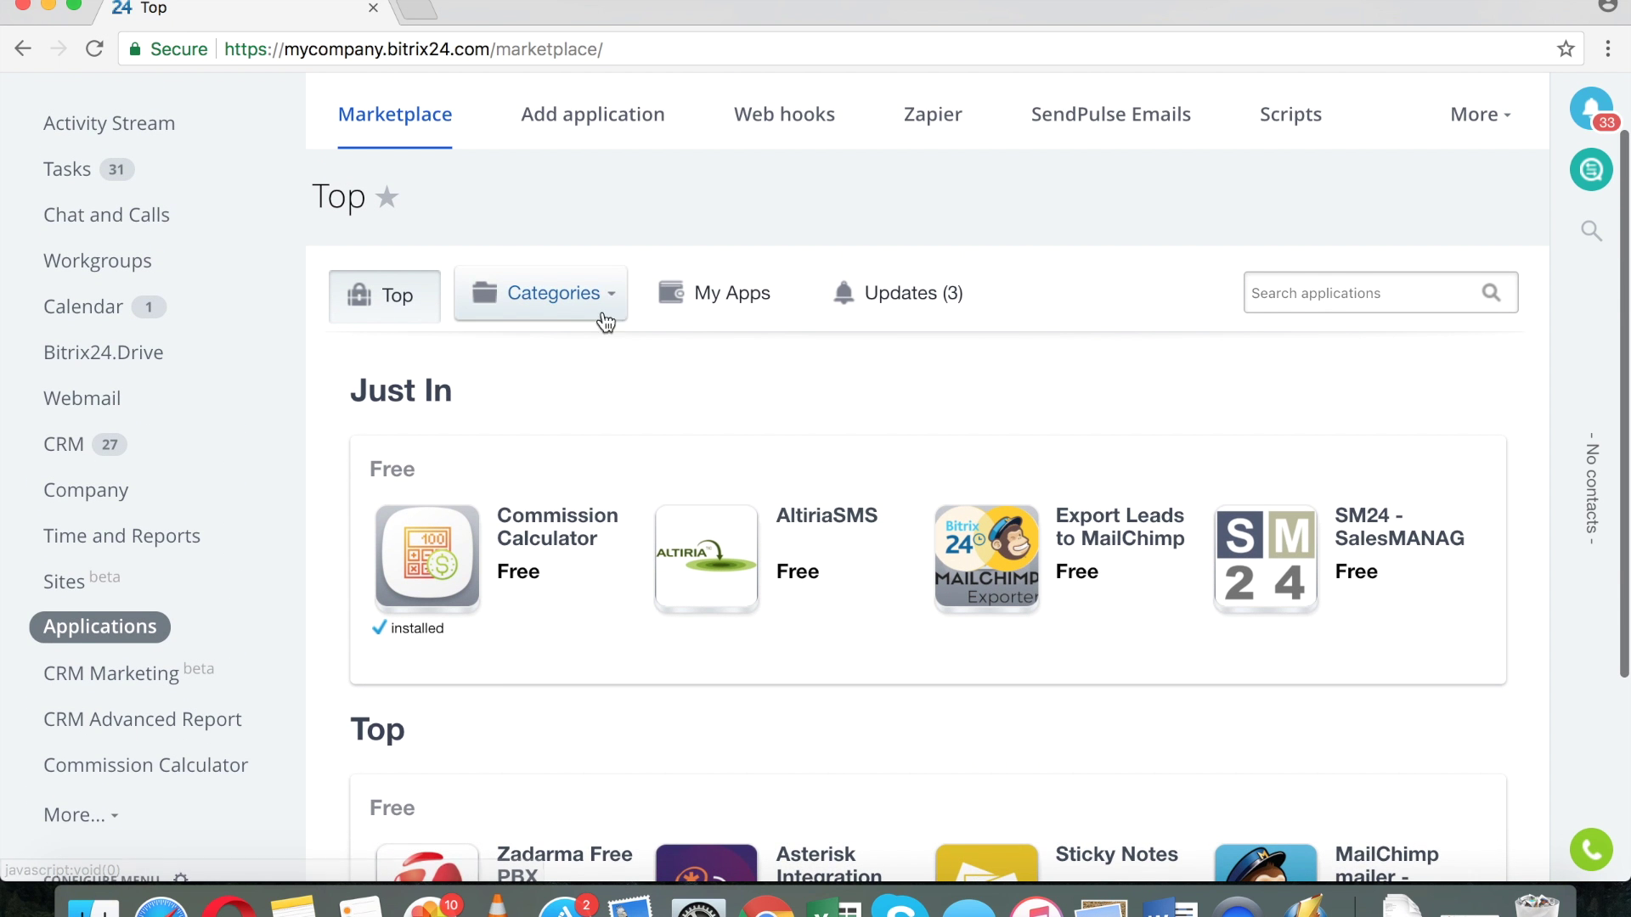
click(561, 308)
scroll(615, 499, down, 4)
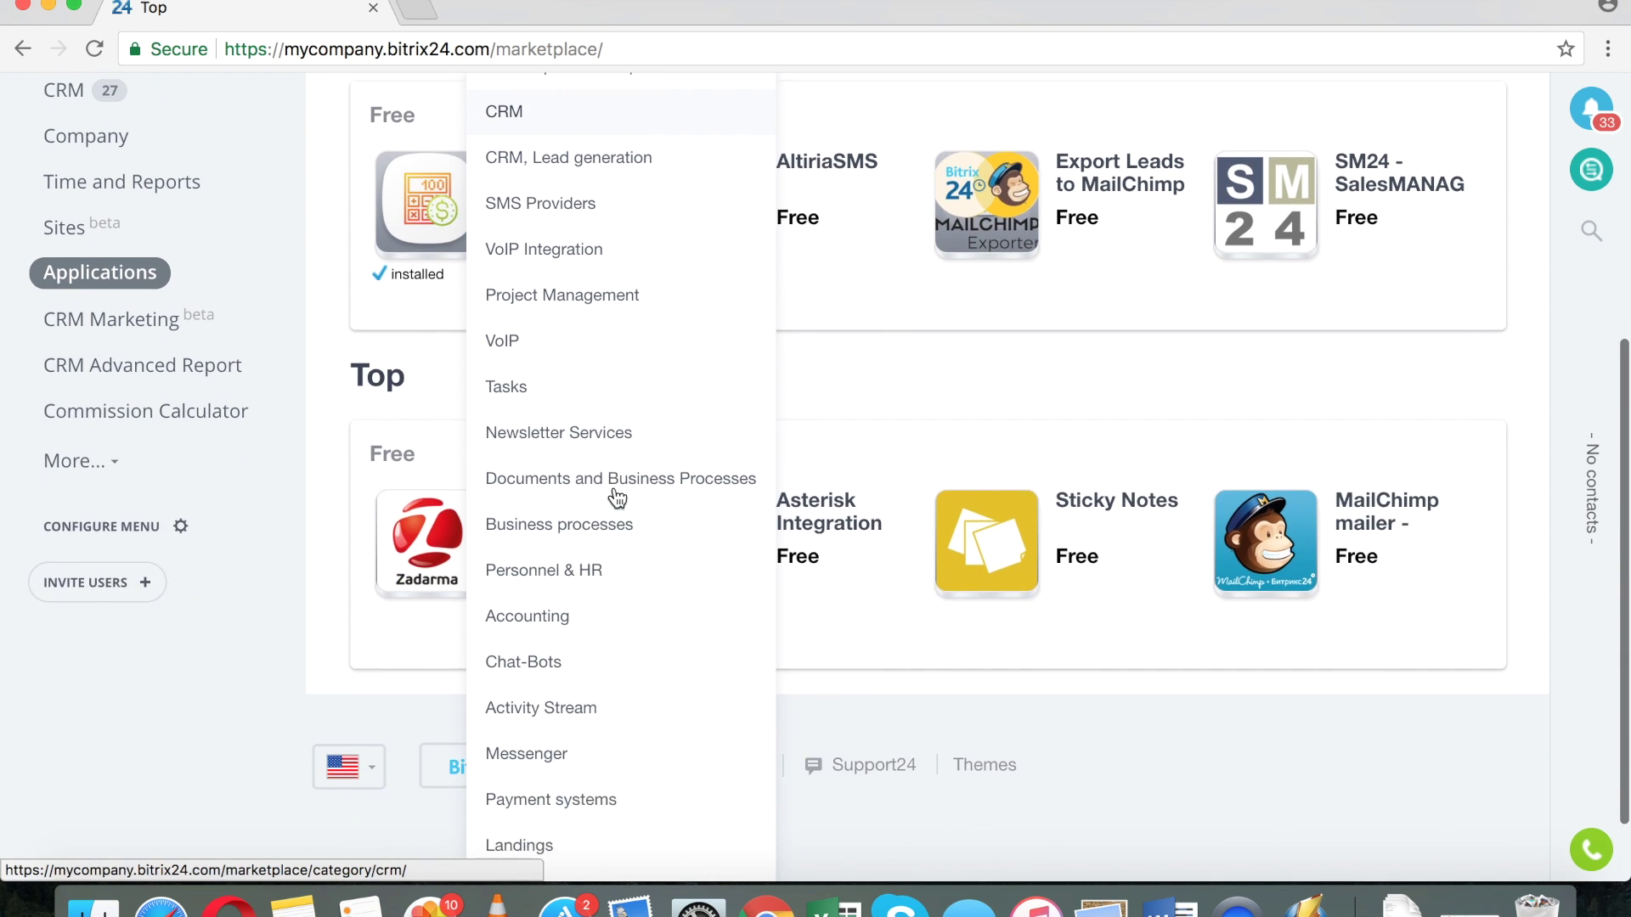
scroll(617, 497, down, 2)
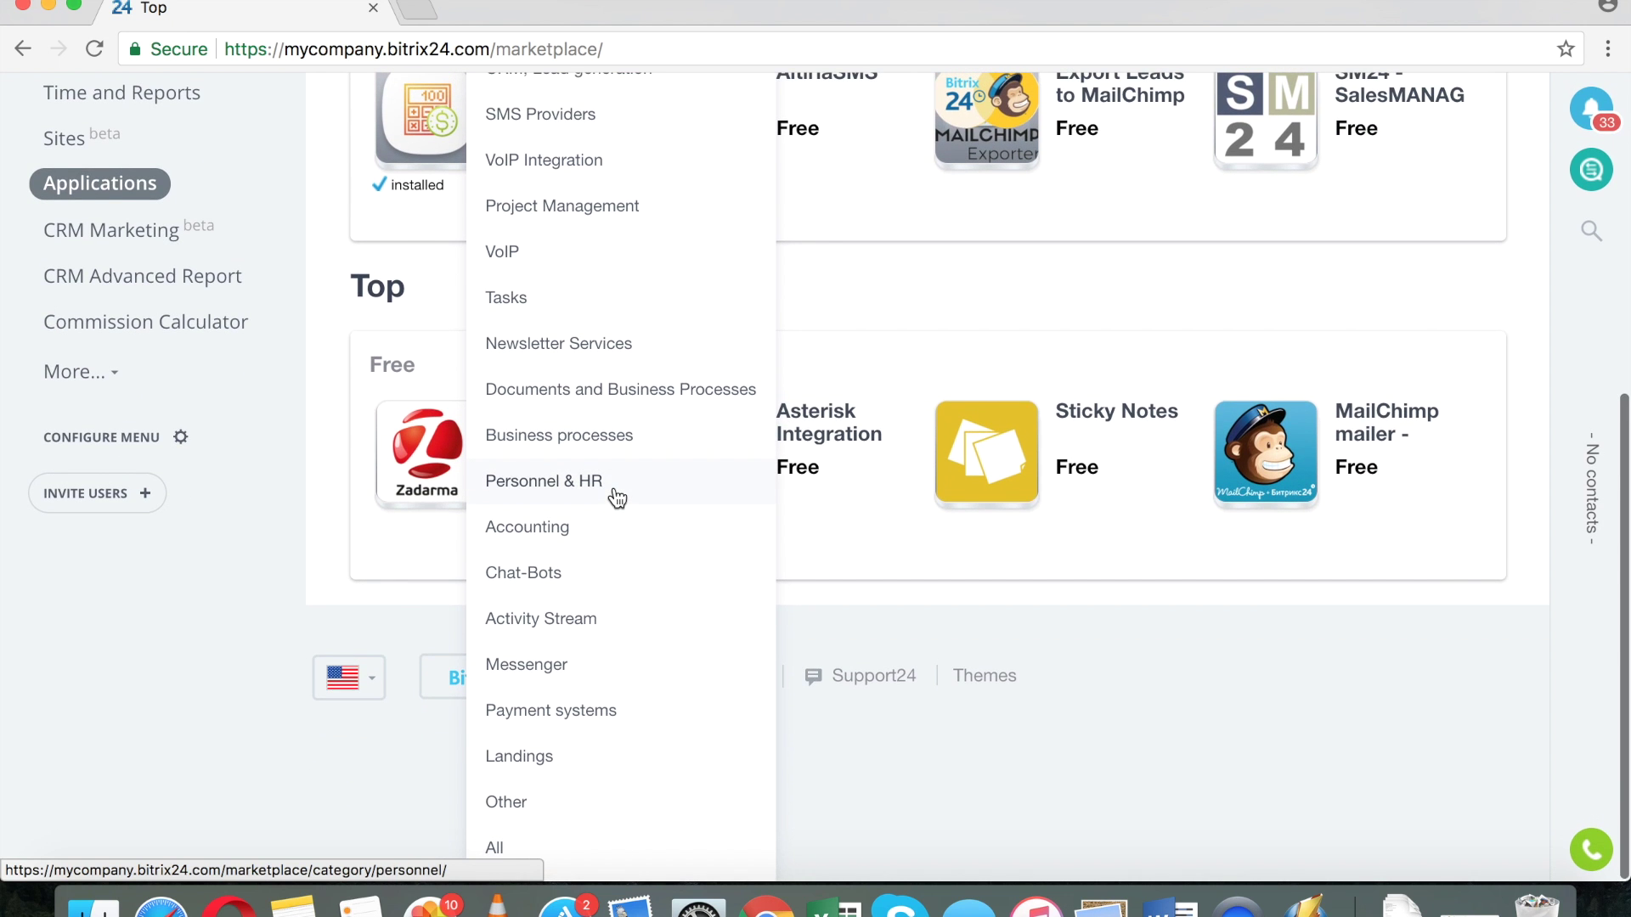
scroll(615, 495, up, 6)
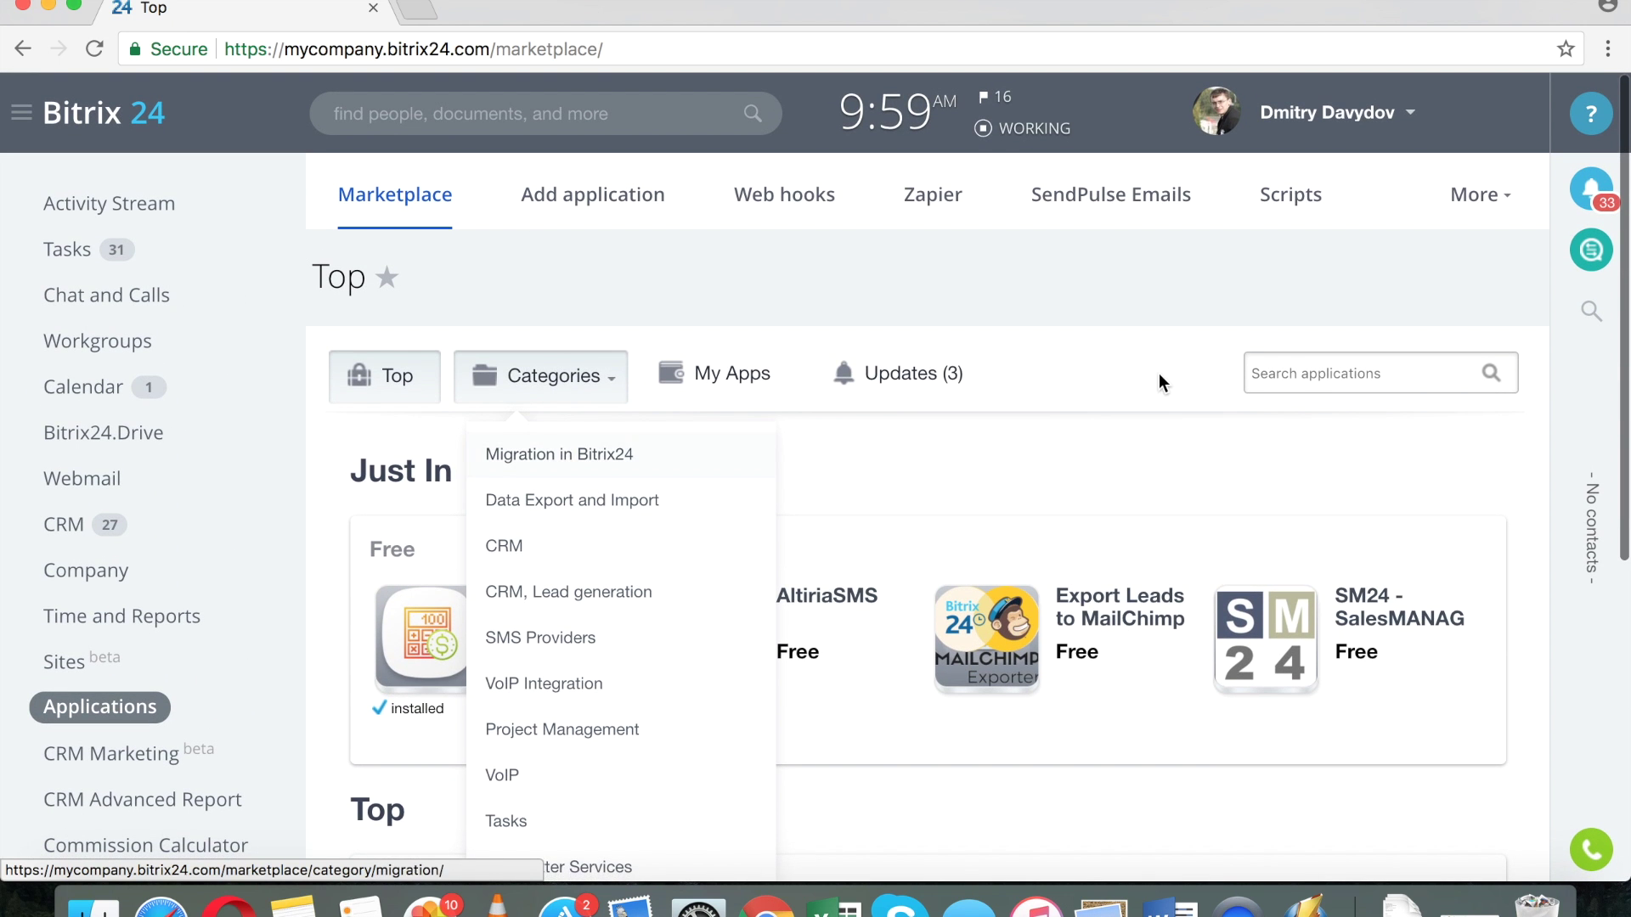
click(1160, 373)
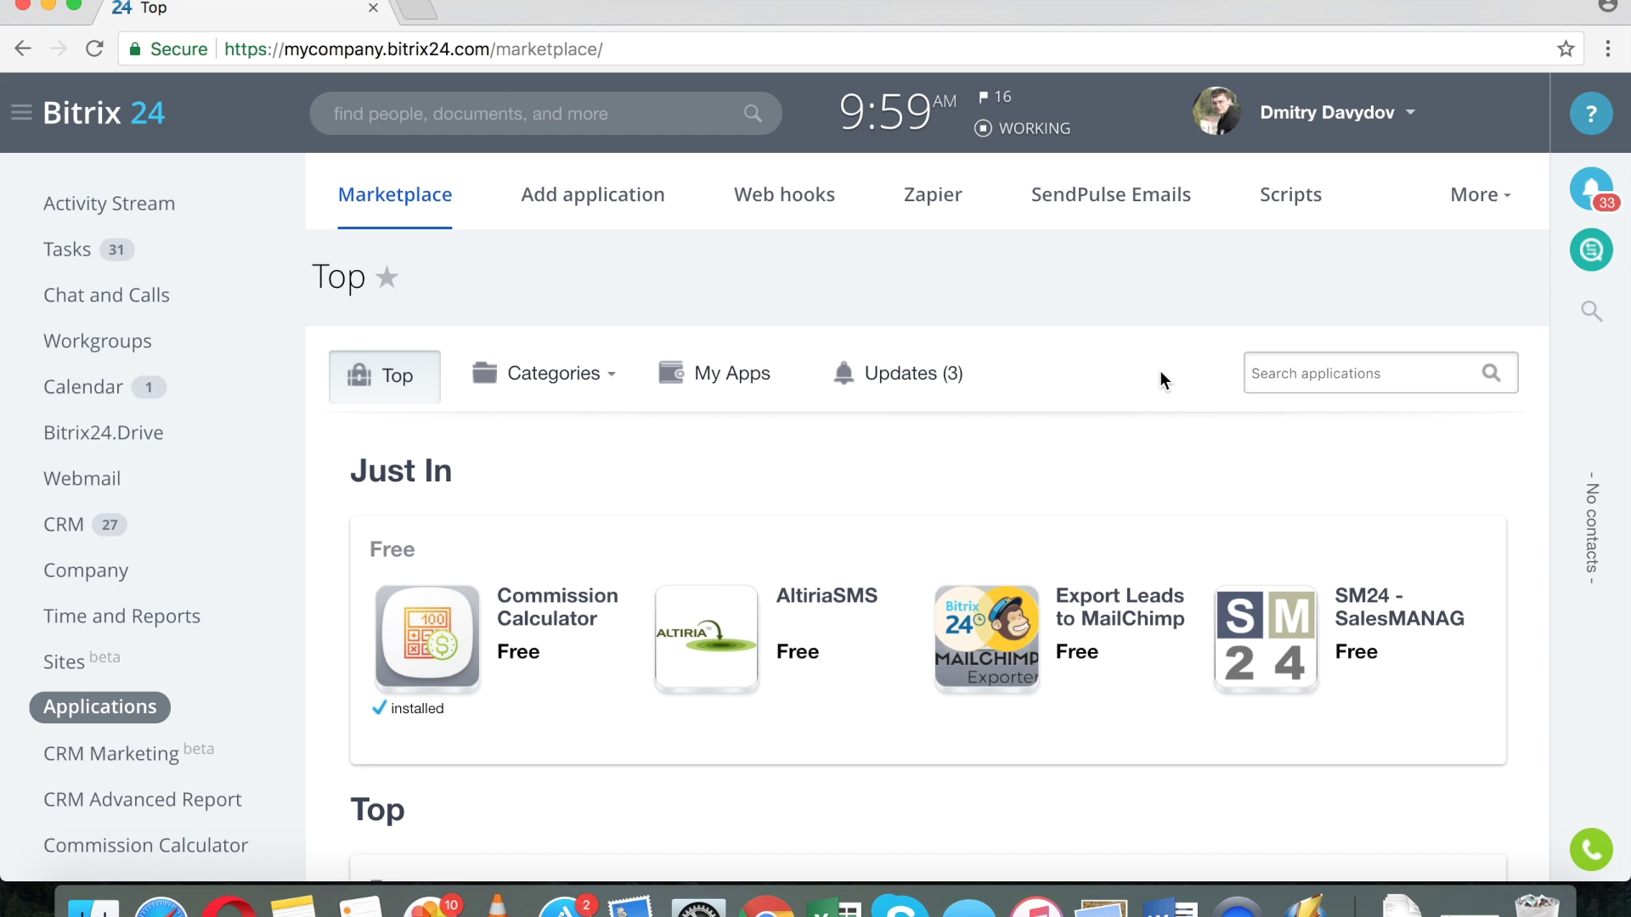